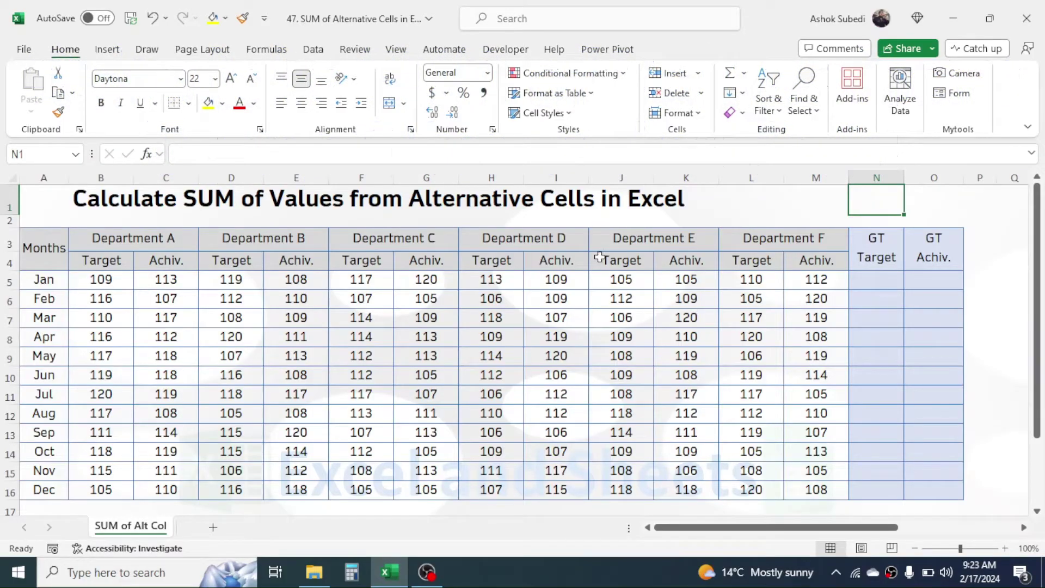
Review the empty GT Target and GT Achiv. columns and January's Department A–E Target values.
left_click(885, 177)
left_click(930, 176)
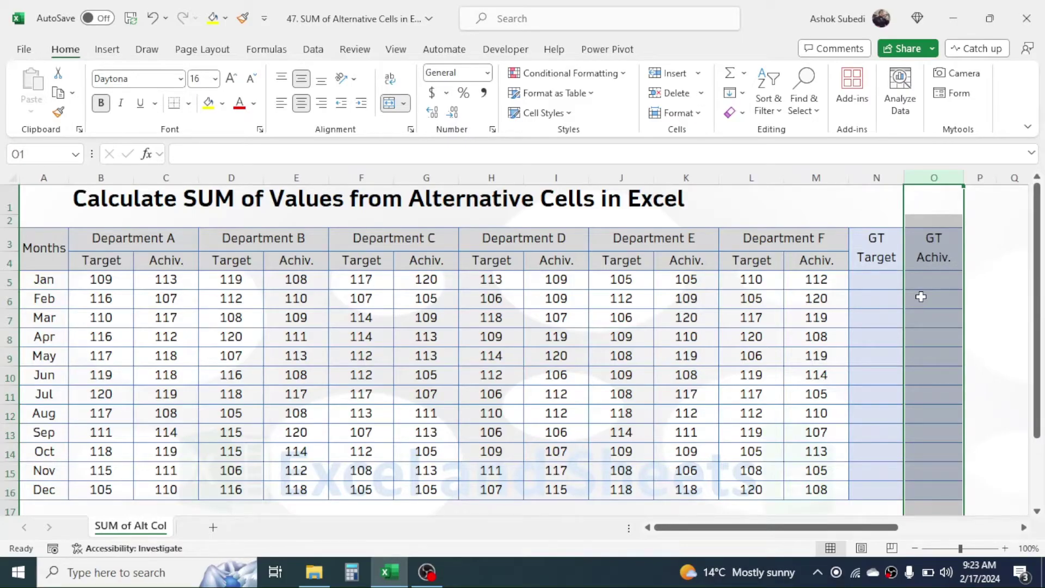
left_click(885, 279)
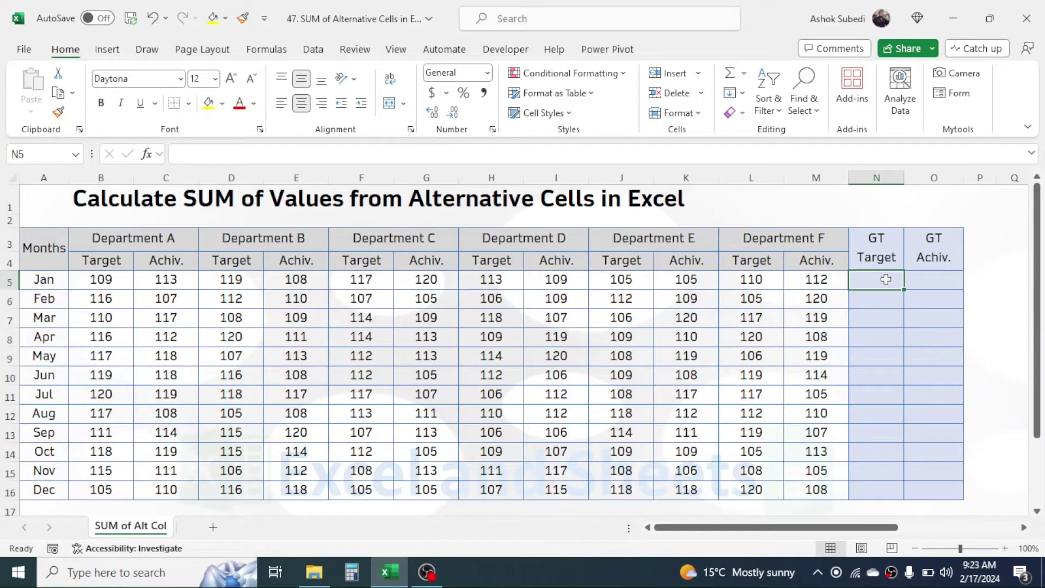
left_click(105, 279)
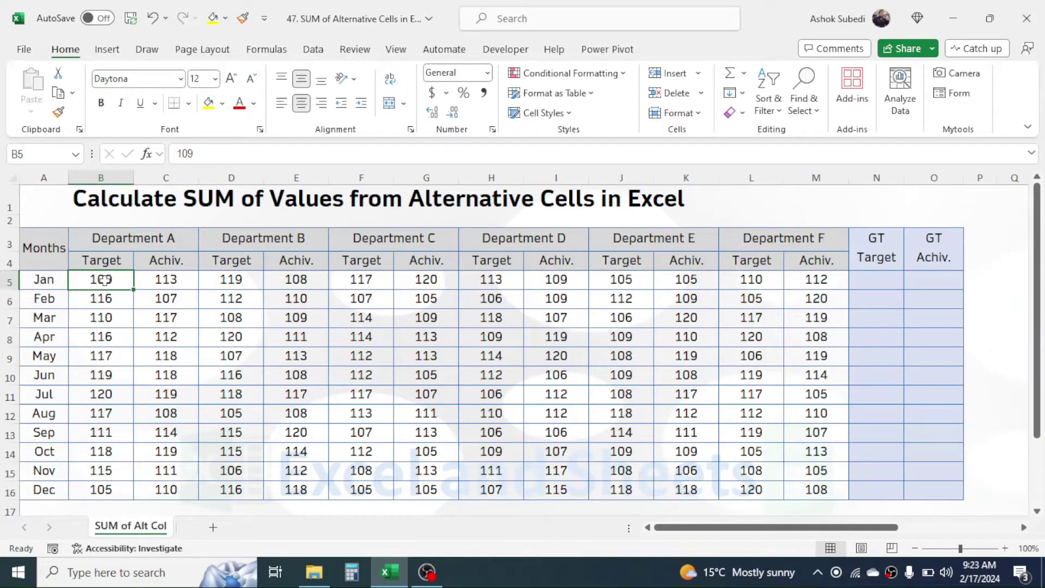
left_click(214, 281)
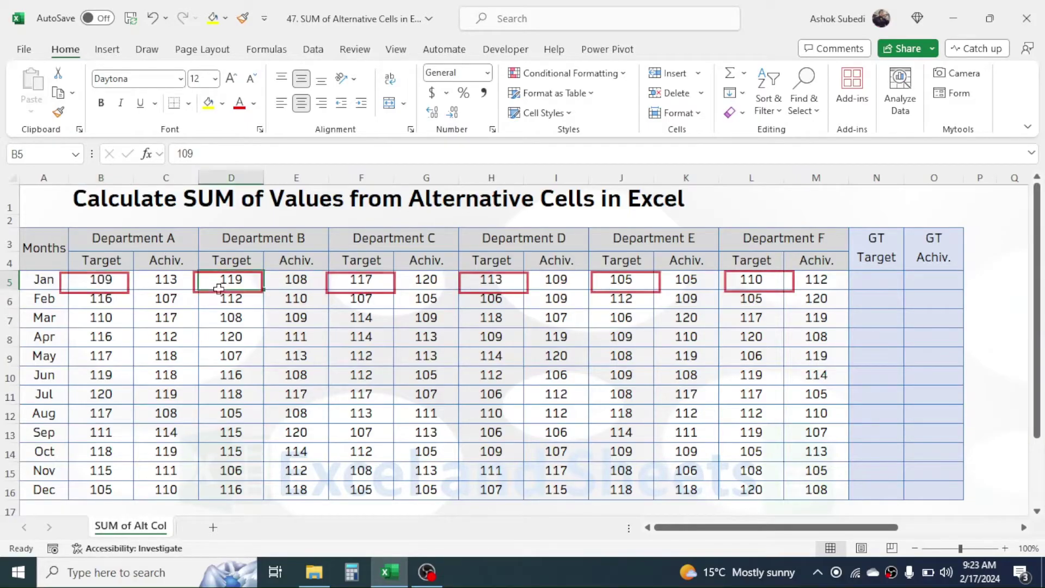
left_click(351, 283)
left_click(482, 283)
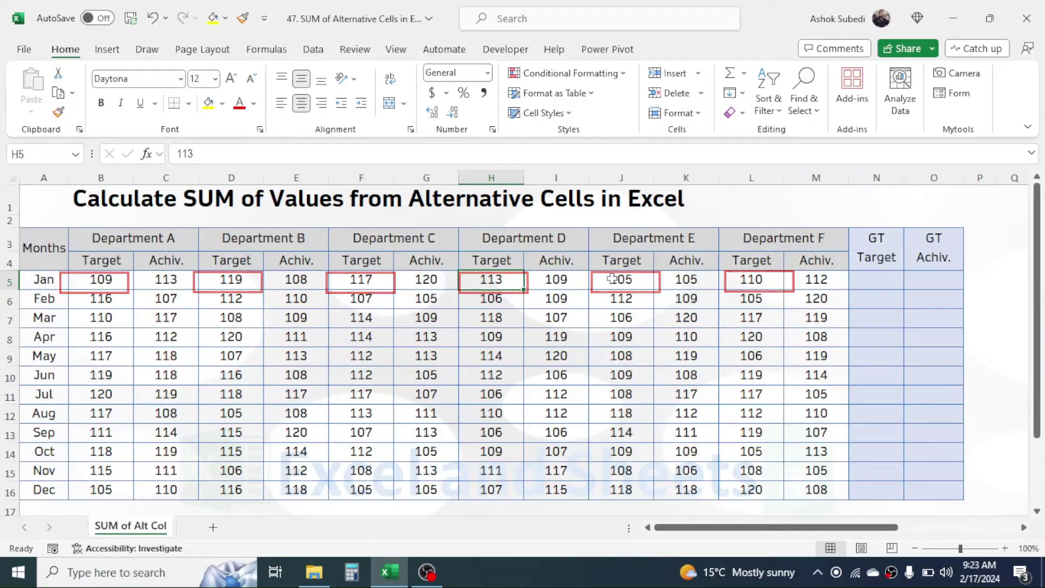
left_click(612, 279)
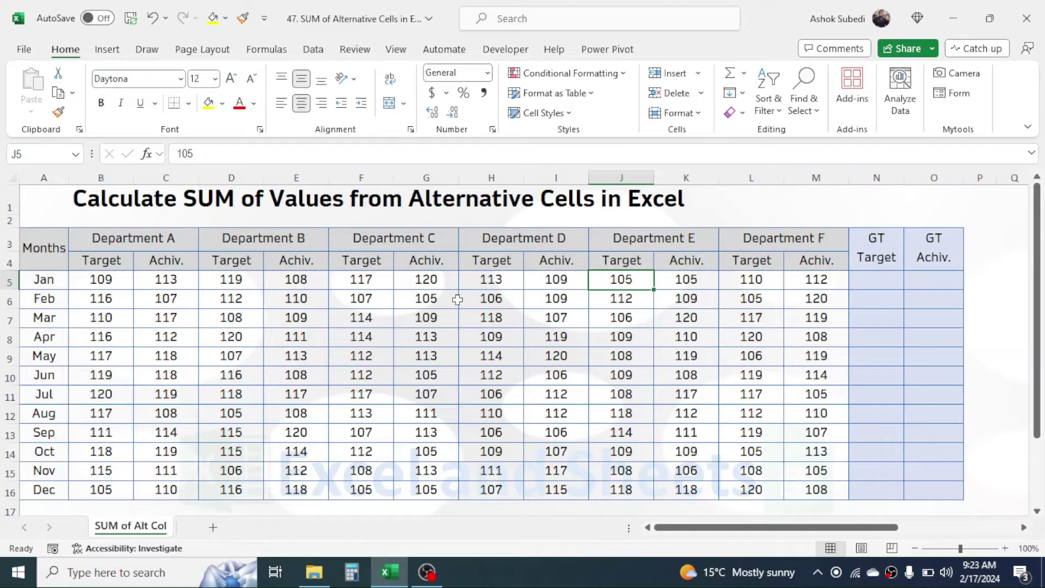
Highlight the Target and Achiv. columns of Departments A, B and C to compare their alternating layout.
left_click(107, 173)
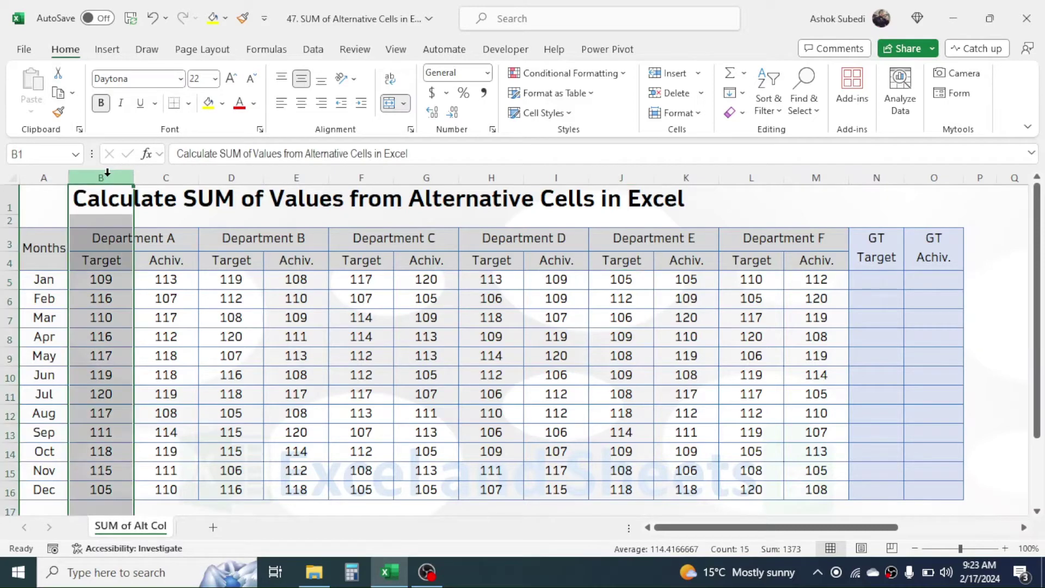
left_click(241, 178)
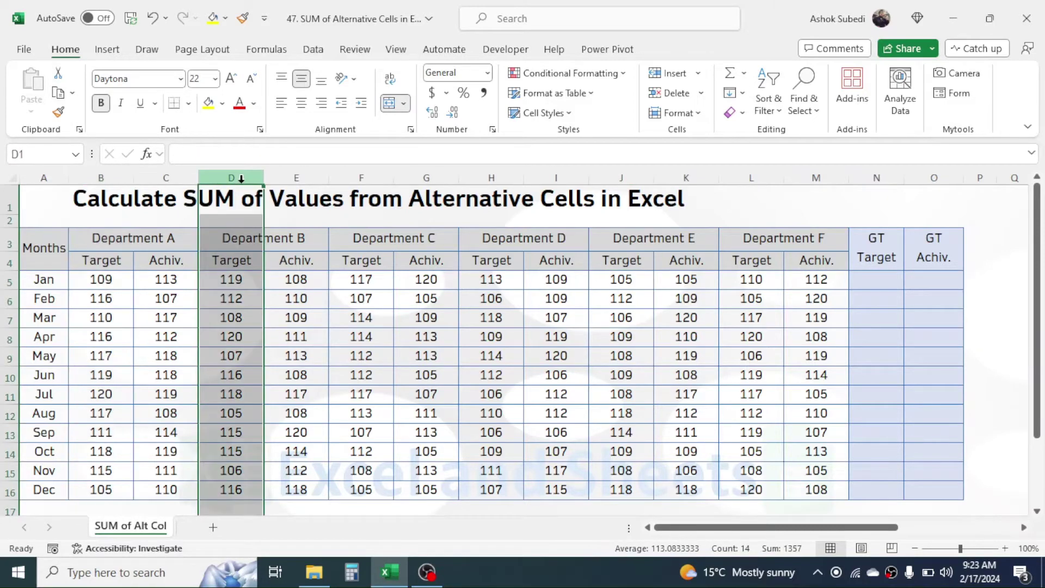
left_click(109, 173)
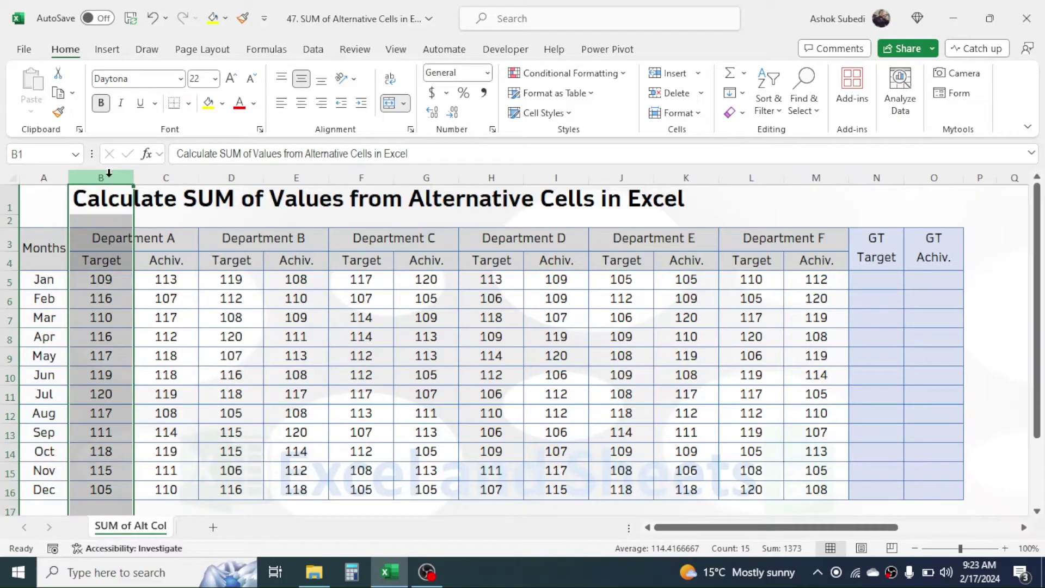
left_click(230, 176)
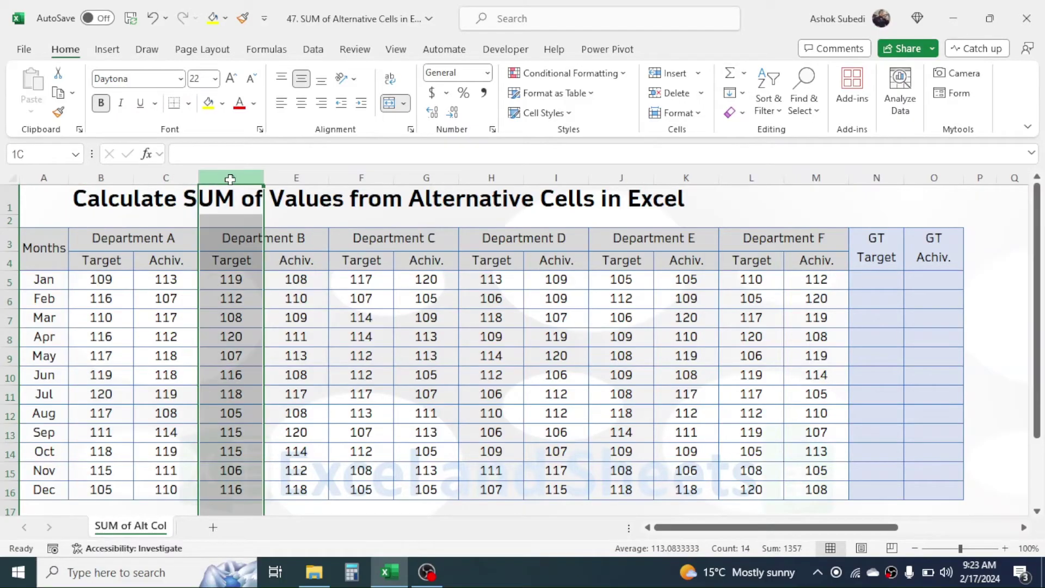
left_click(363, 178)
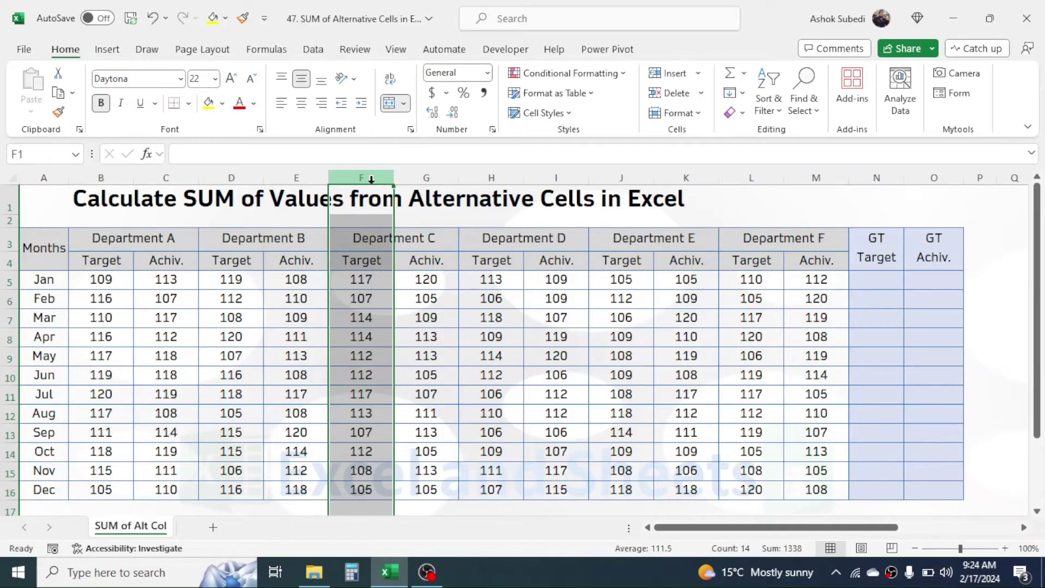
left_click(173, 176)
left_click(305, 173)
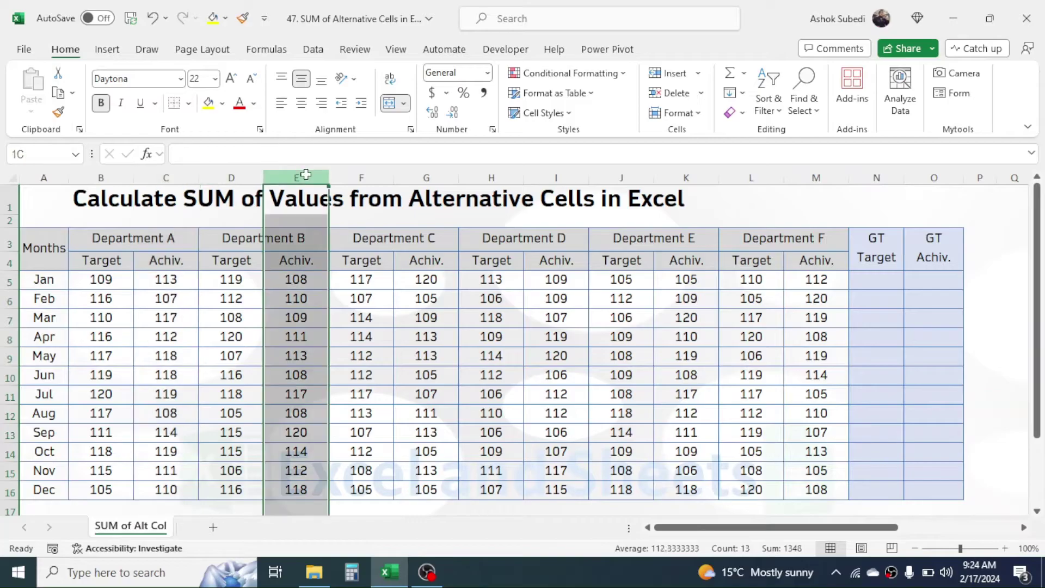
left_click(439, 180)
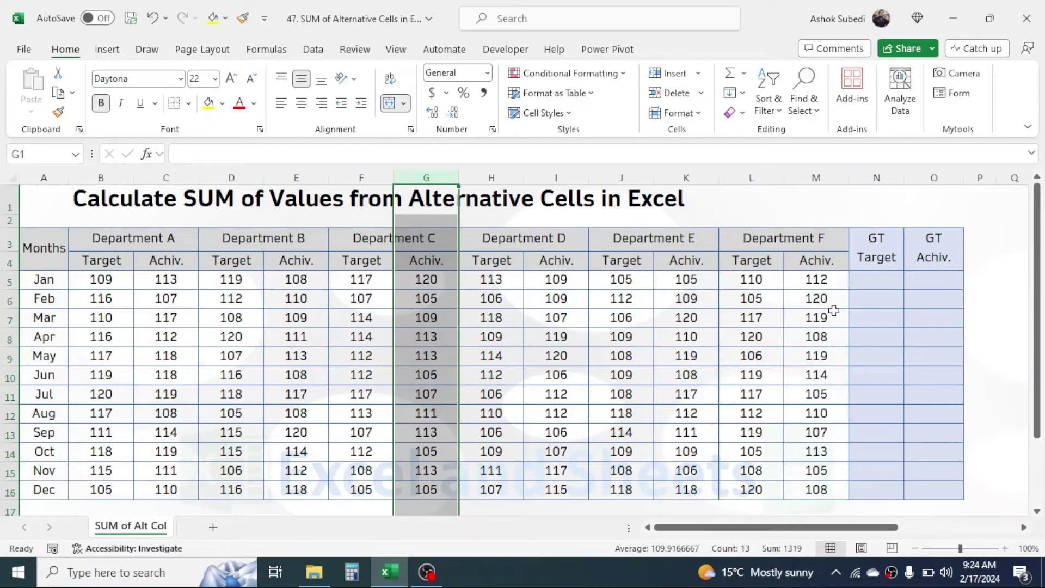
Begin N5's formula as =SUMPRODUCT(B5:M5,N(MOD(COLUMN( using January's row.
left_click(875, 278)
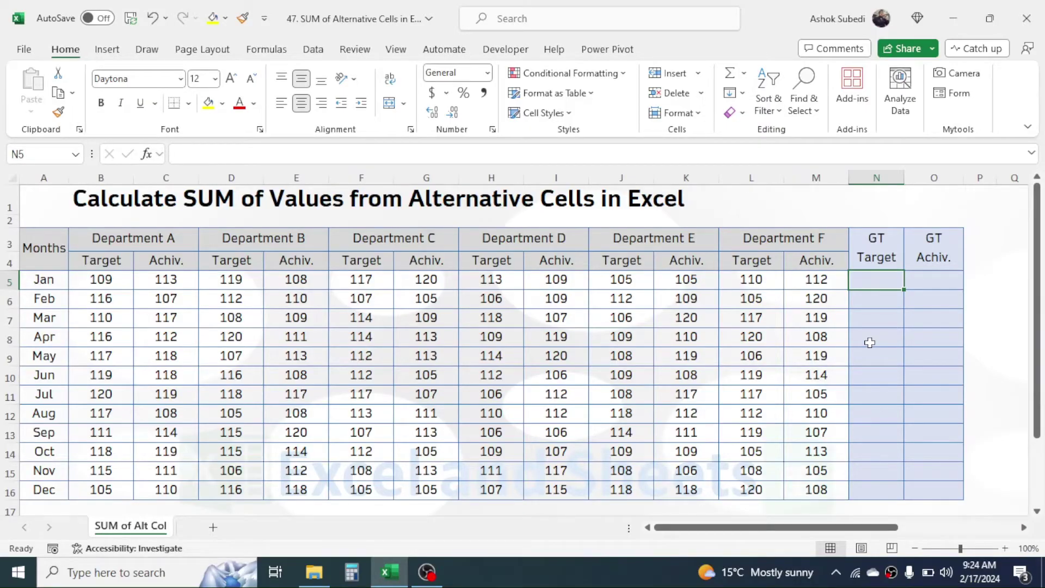
type("=")
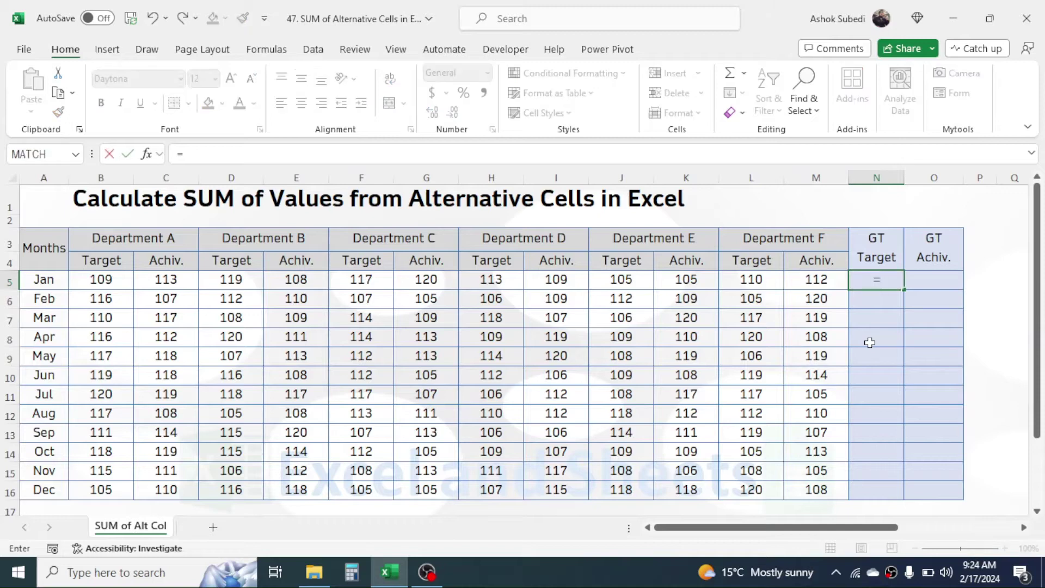
type("SUMP")
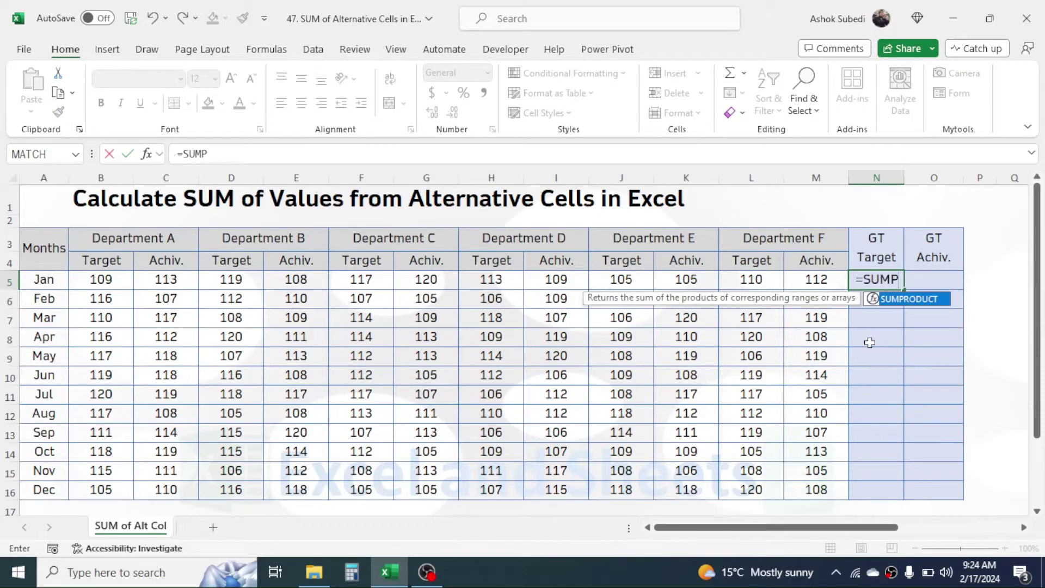
type("RODUCT(")
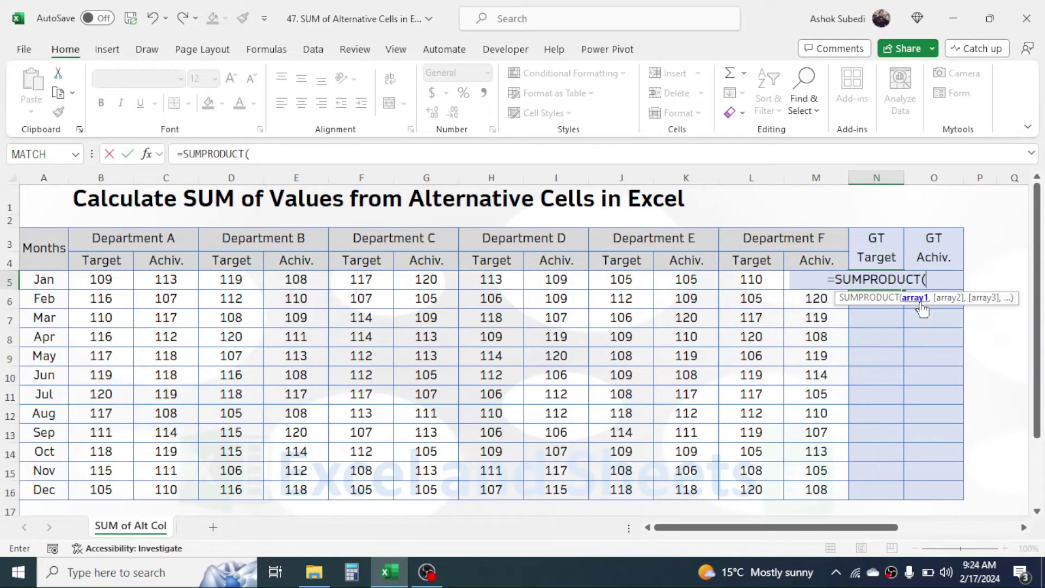
left_click_drag(104, 278, 800, 289)
type(",")
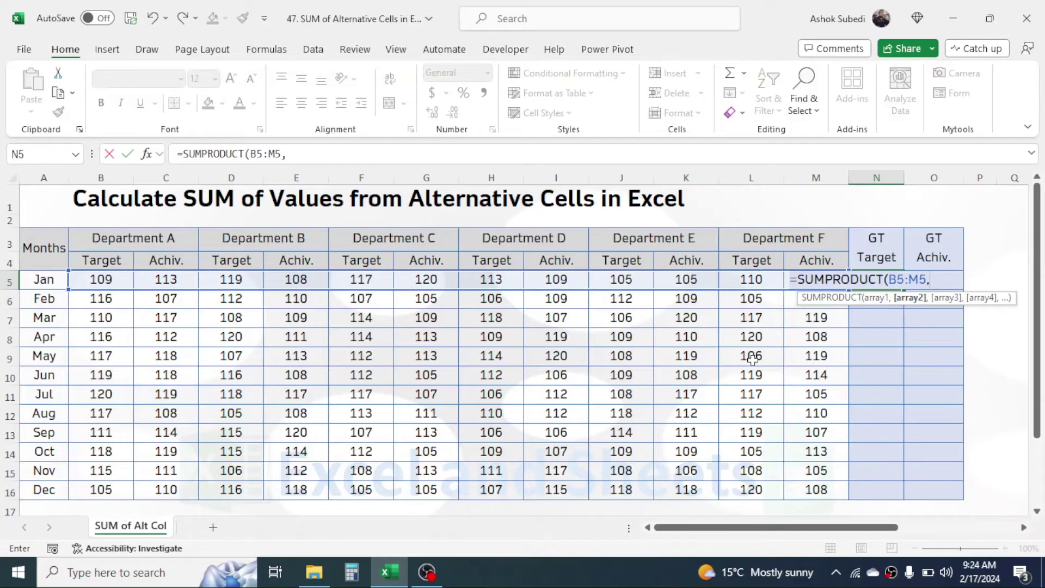
type("N(")
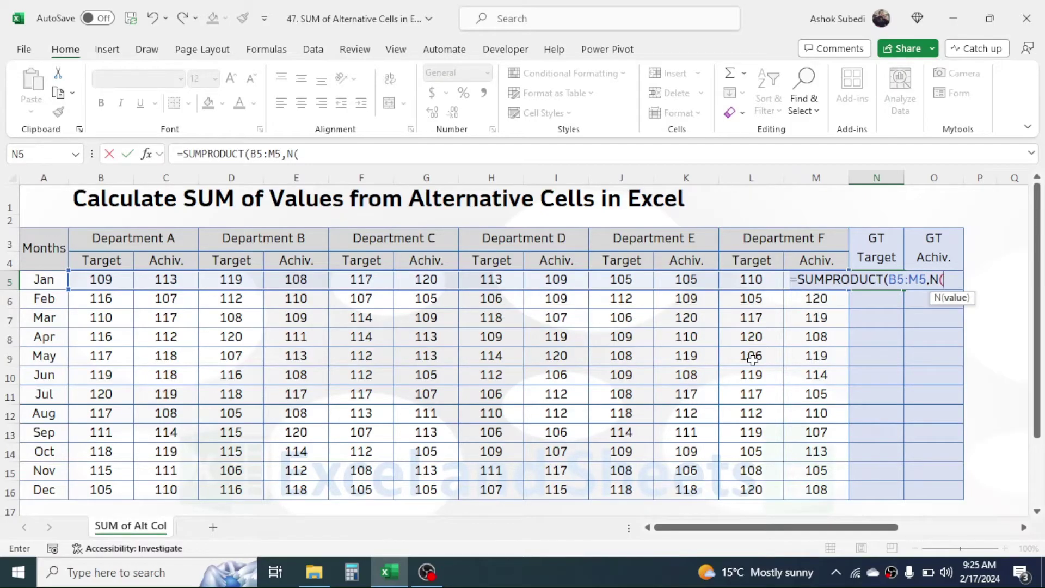
type("MOD")
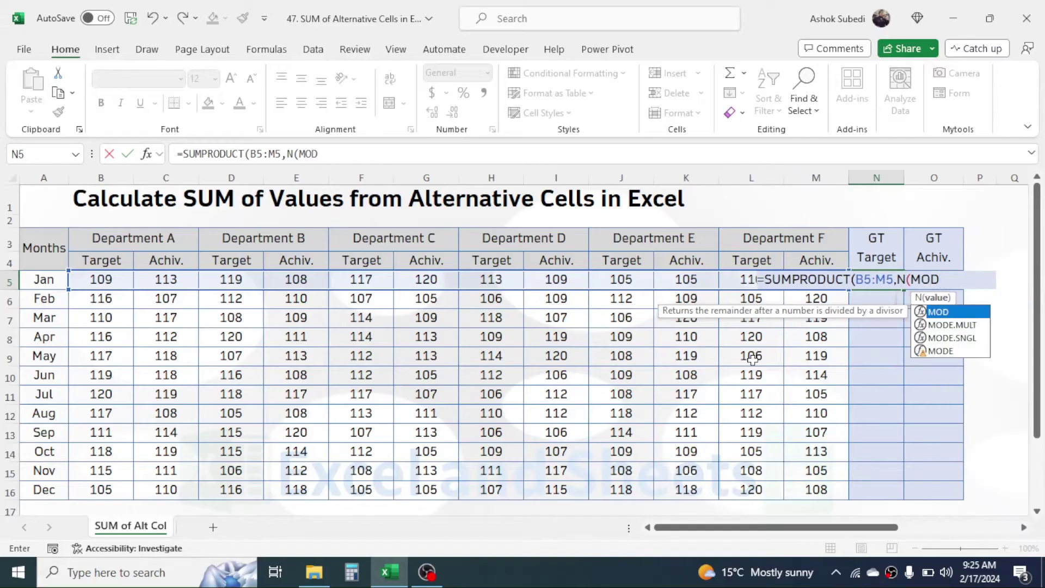
type("(")
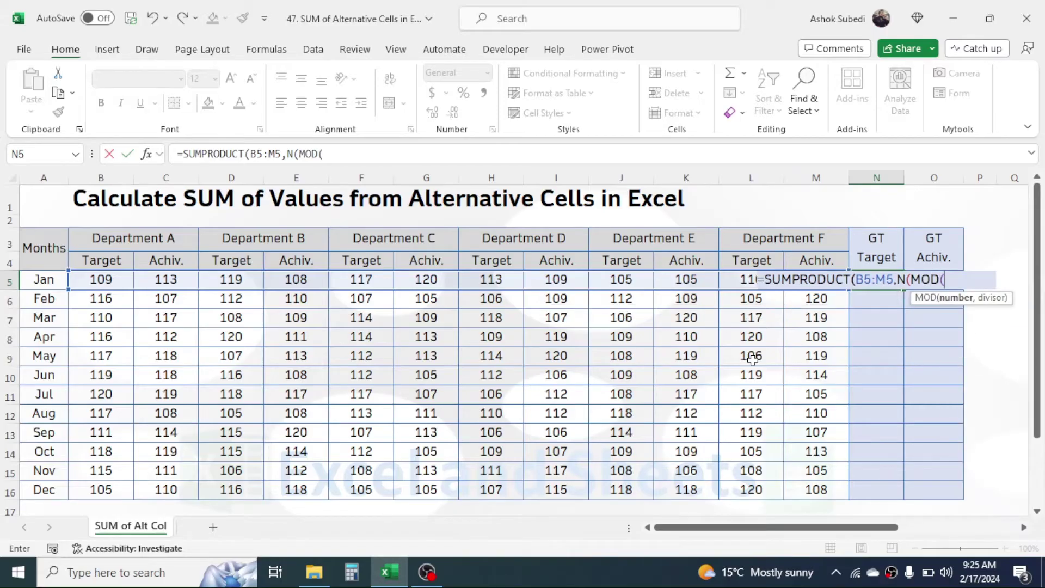
type("COLUMN")
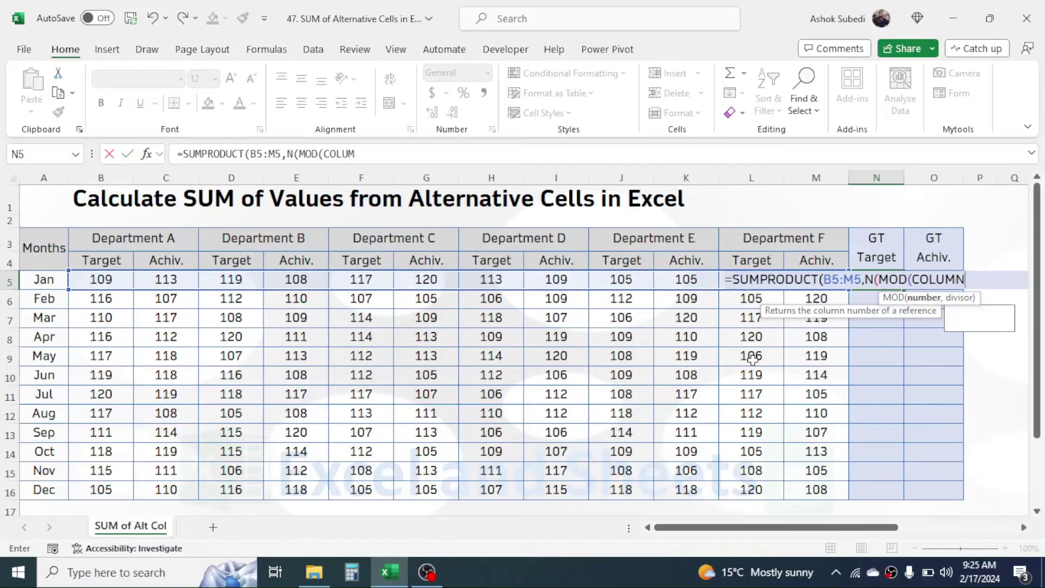
type("(")
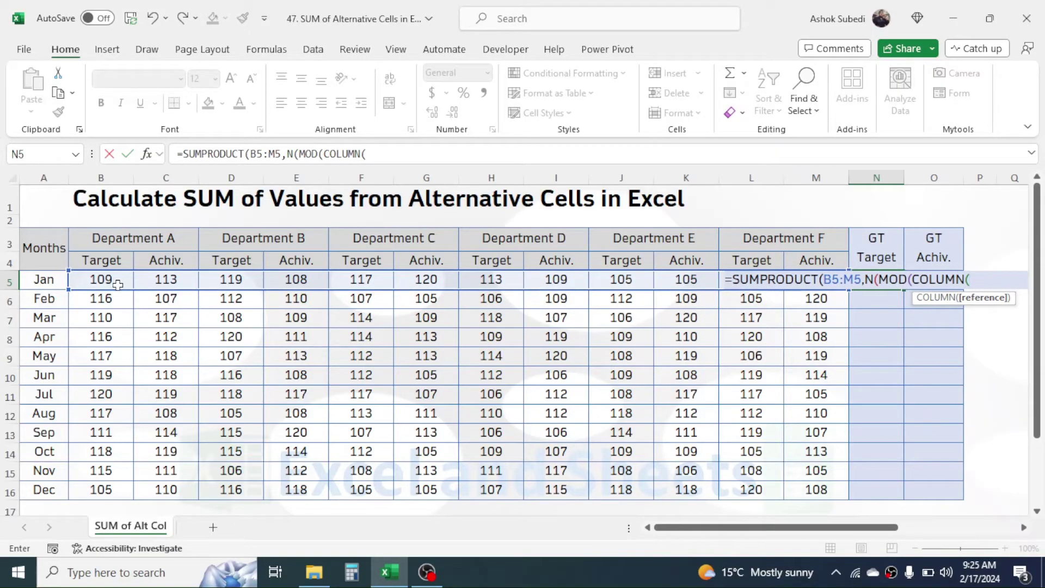
Complete N5 as =SUMPRODUCT(B5:M5,N(MOD(COLUMN(B5:M5),2)=0)), returning 673.
left_click_drag(101, 279, 796, 285)
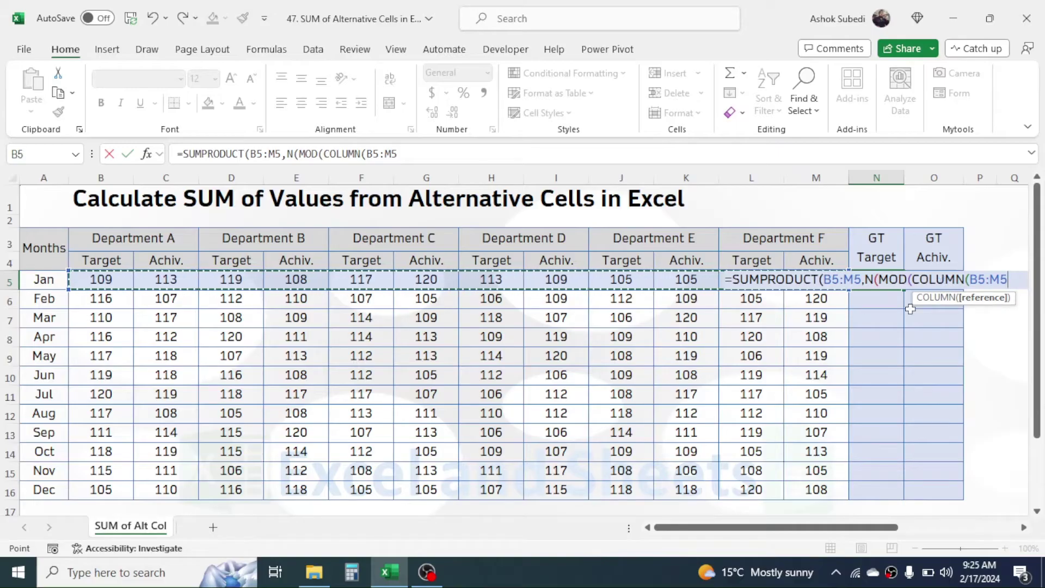
type(")")
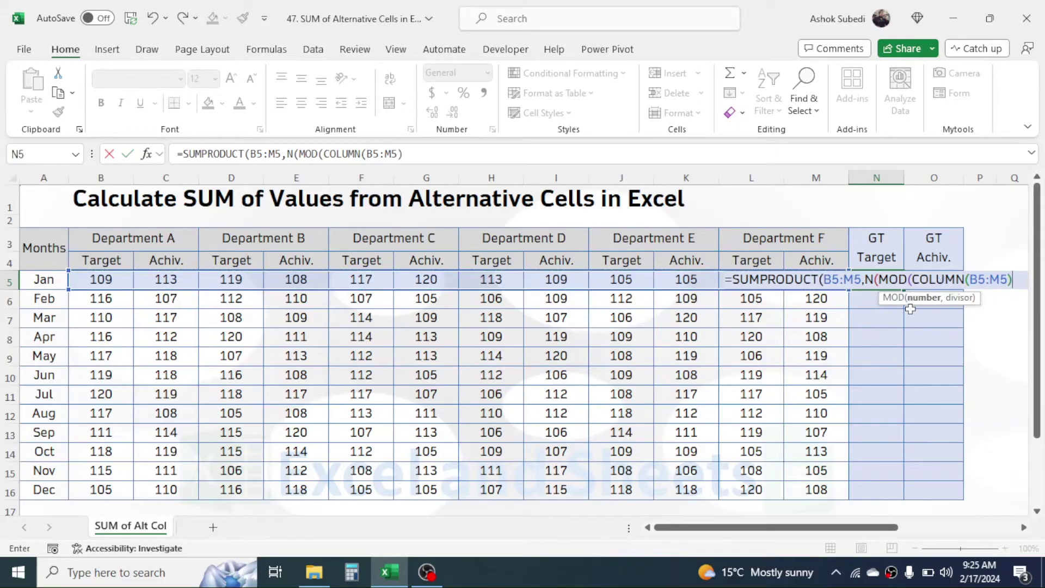
type(",")
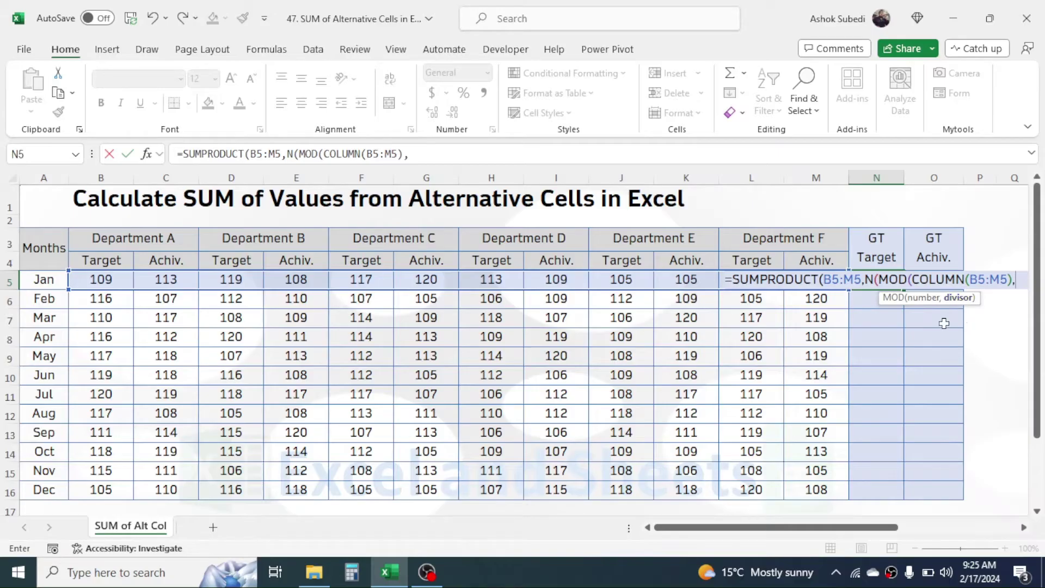
type("2)")
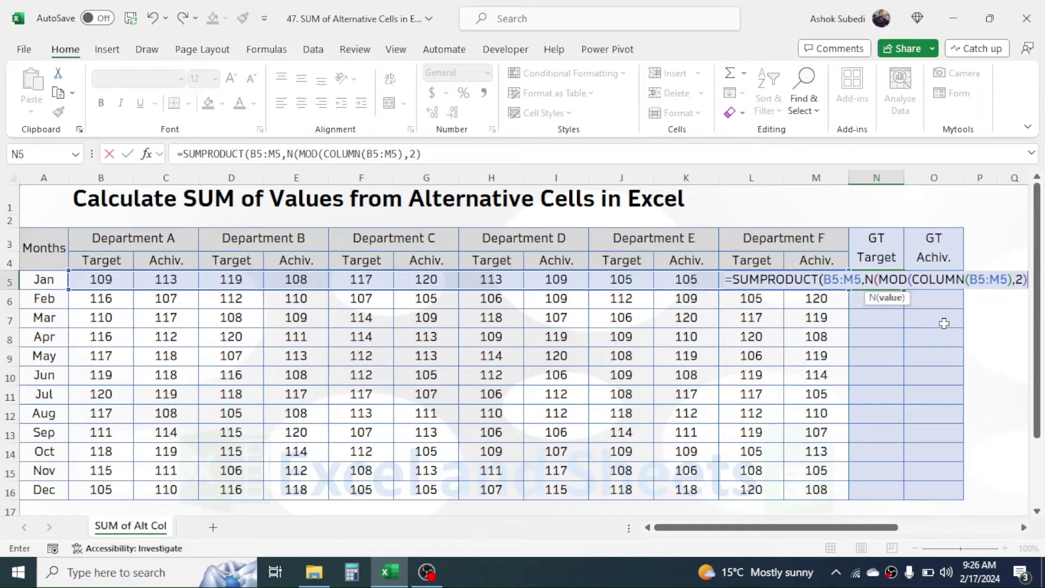
type("=0")
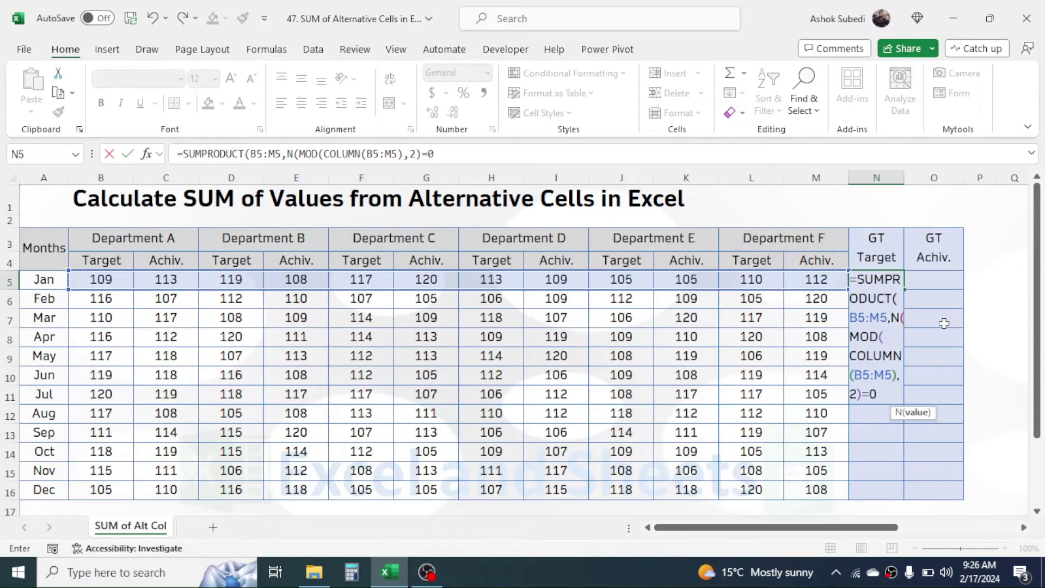
type(")")
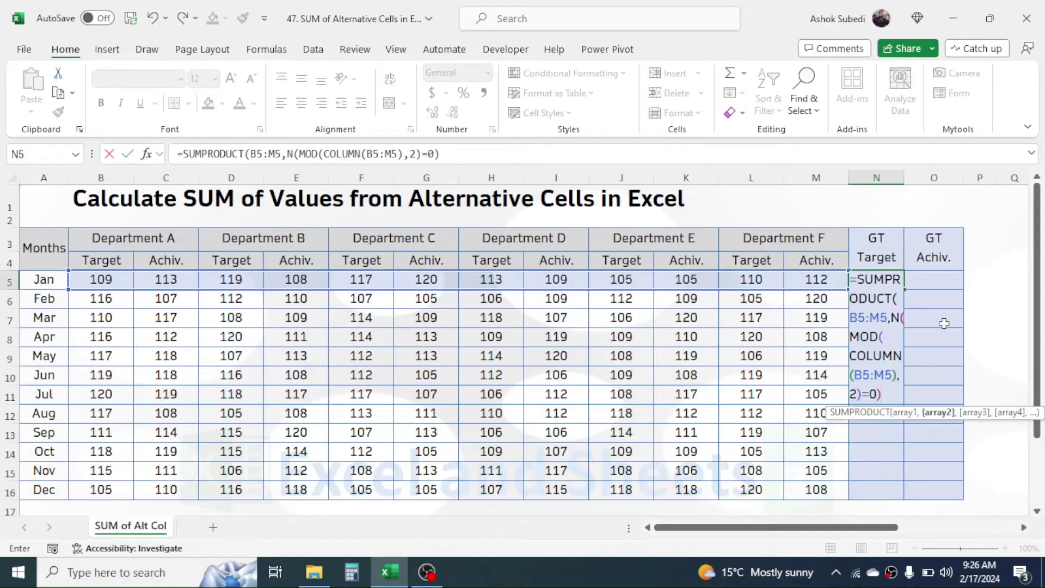
type(")")
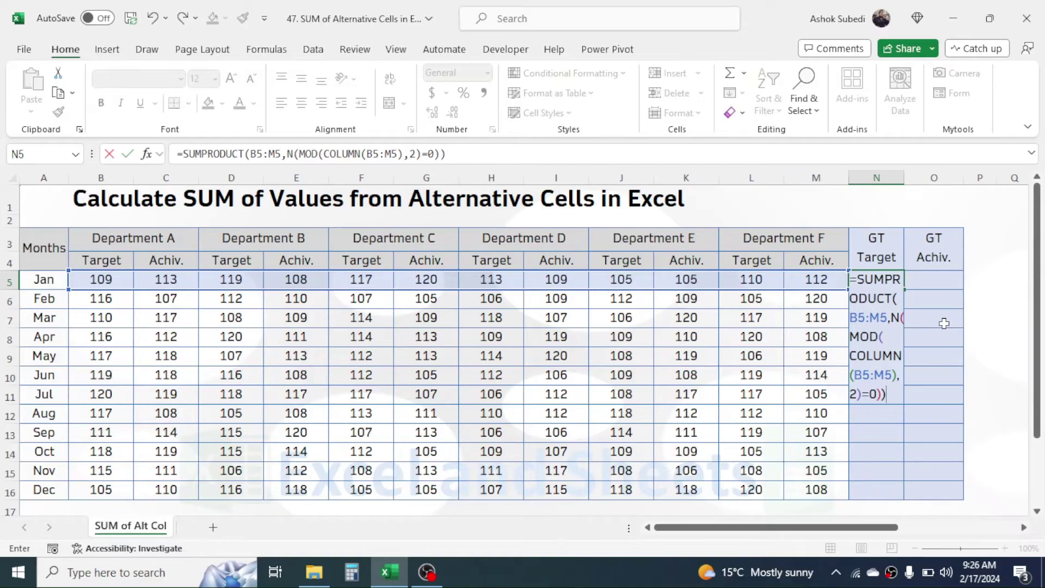
key("Return")
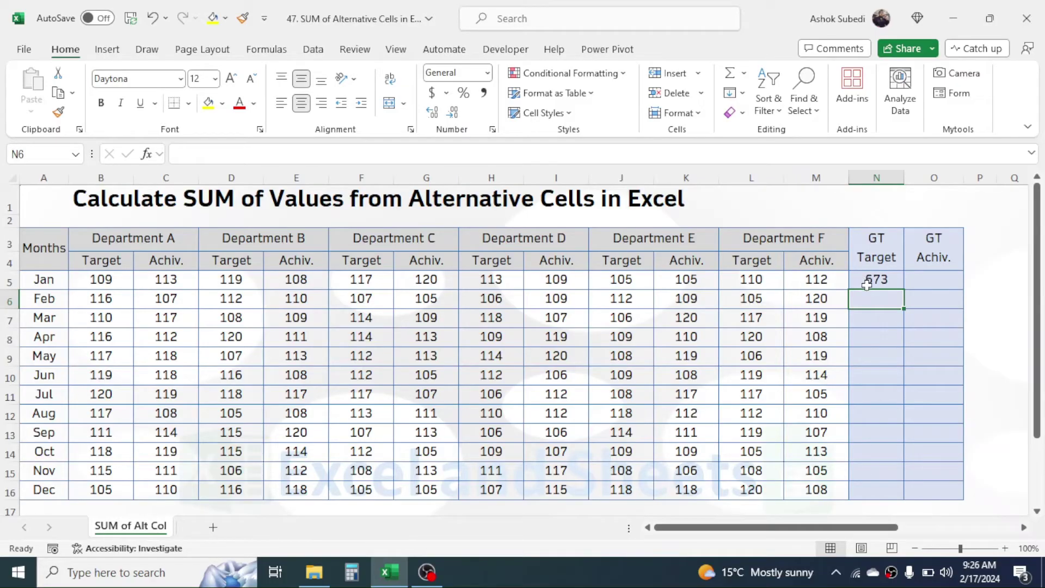
Confirm January's Department A–F Target values total 673 in the status bar.
left_click(108, 276)
left_click(235, 276, "ctrl")
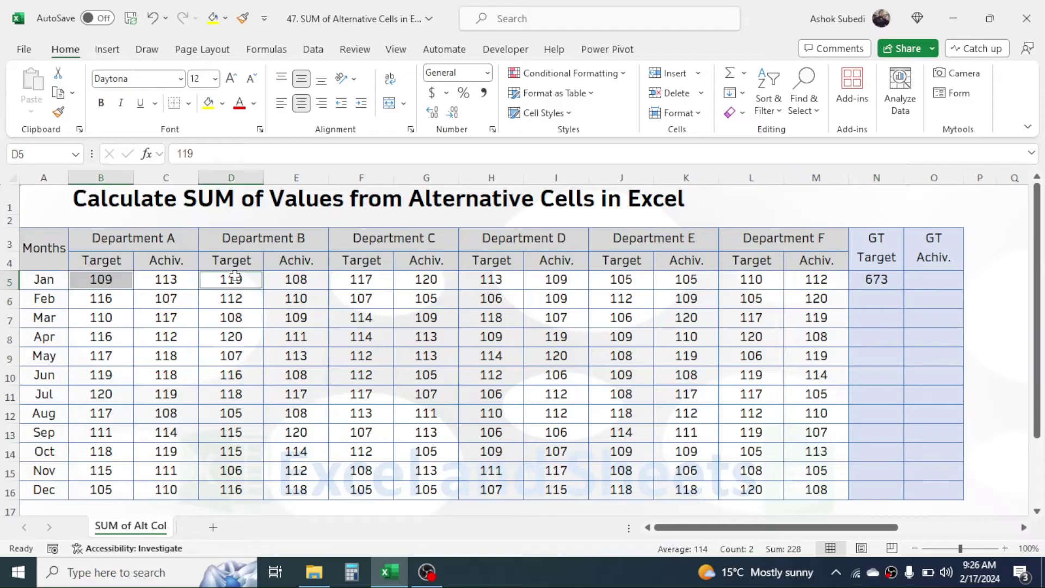
left_click(372, 276, "ctrl")
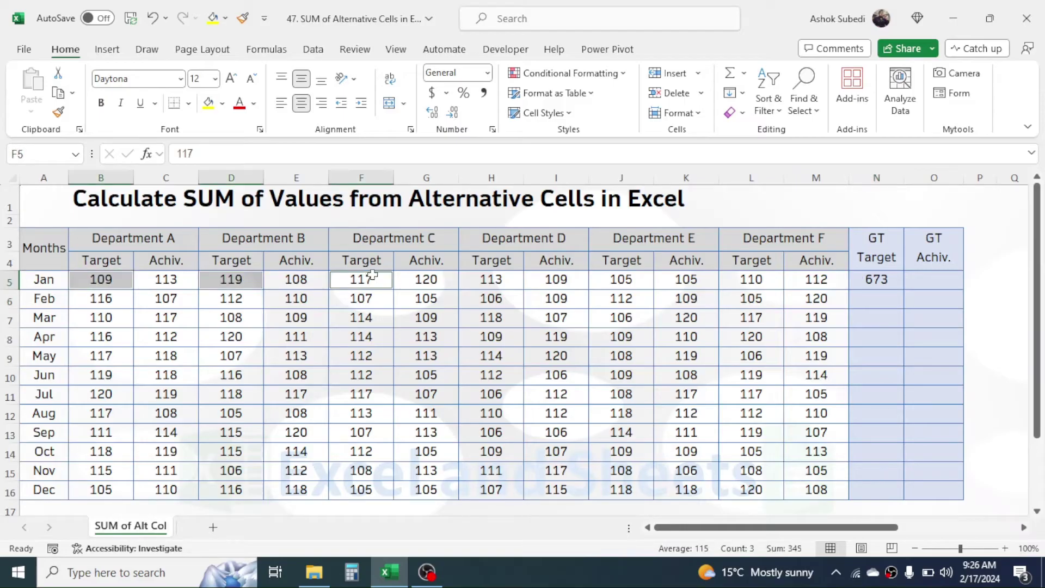
left_click(490, 277, "ctrl")
left_click(622, 281, "ctrl")
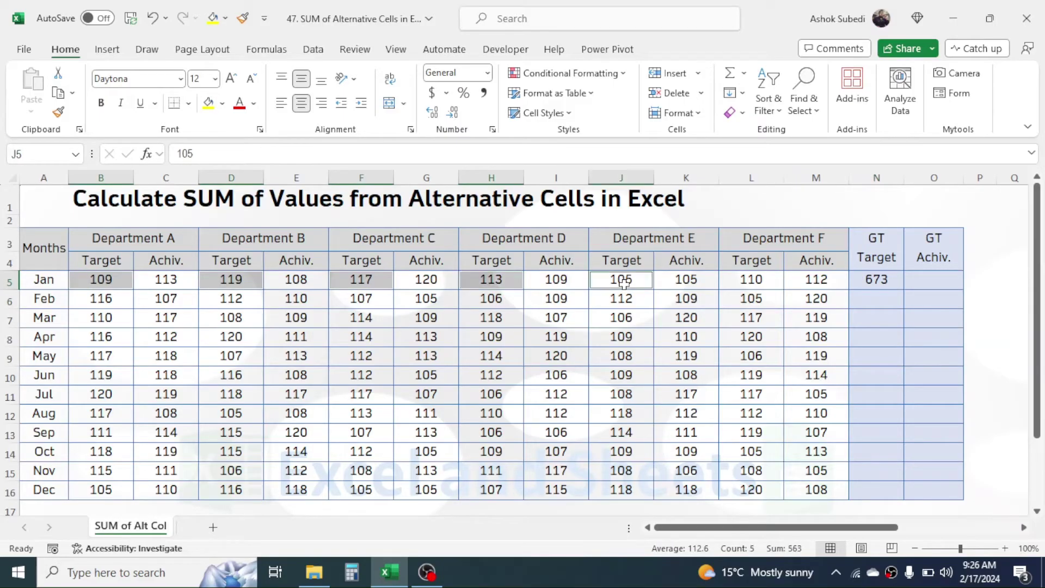
left_click(752, 281, "ctrl")
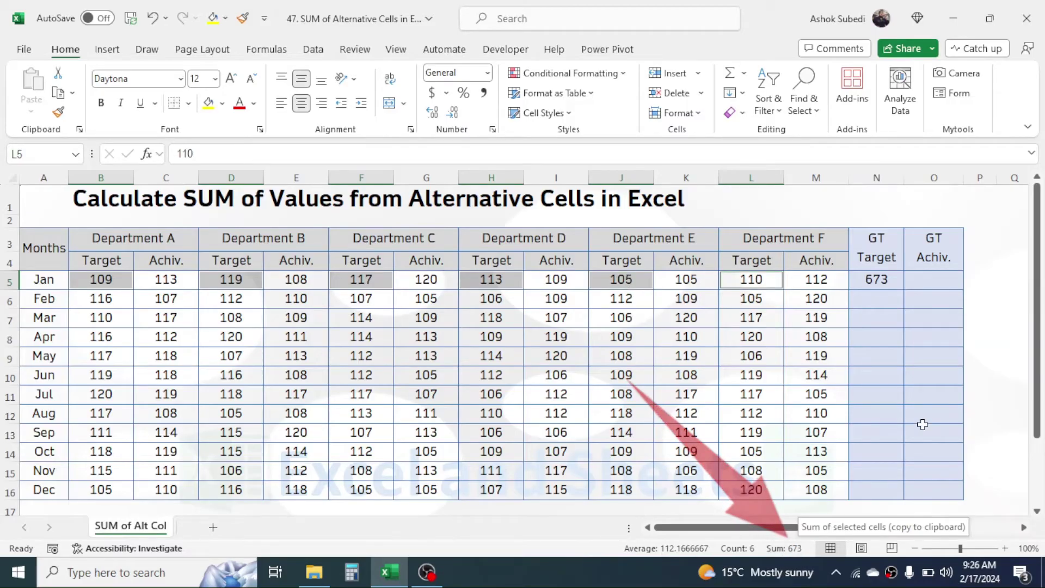
Fill the GT Target formula from N5 down to N16 for Jan through Dec.
left_click(876, 281)
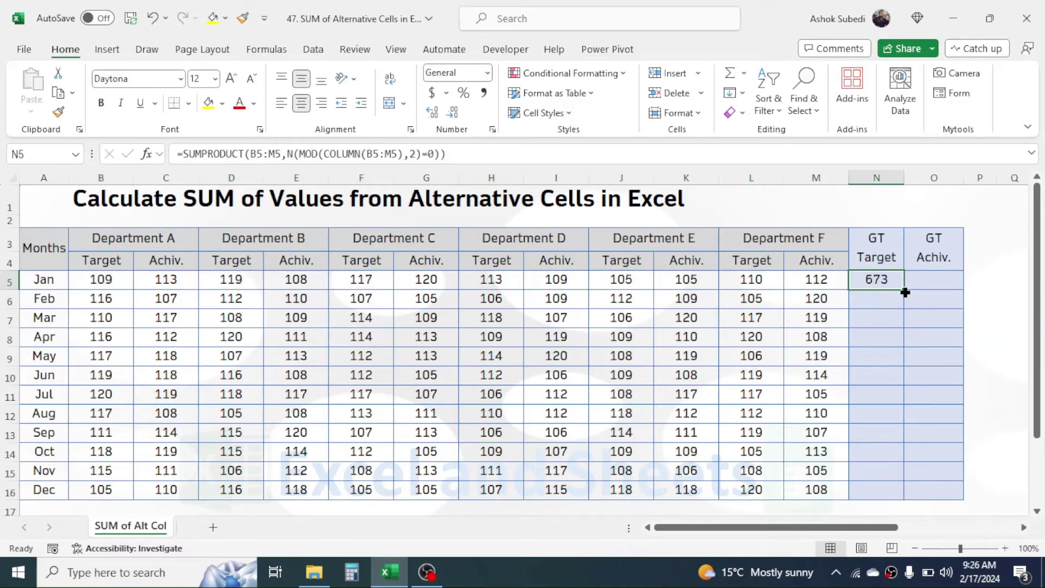
left_click_drag(904, 292, 880, 492)
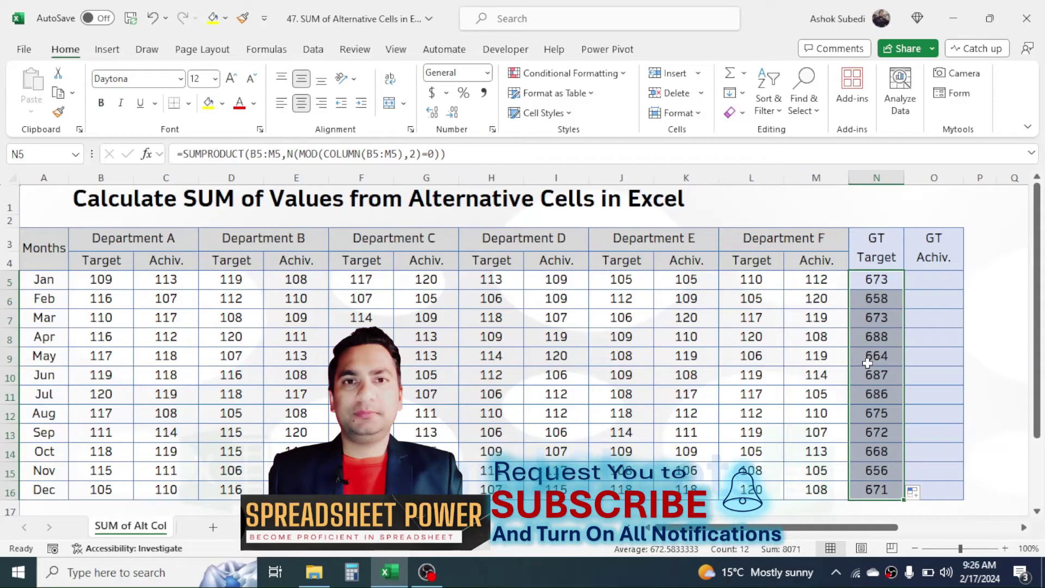
left_click(931, 279)
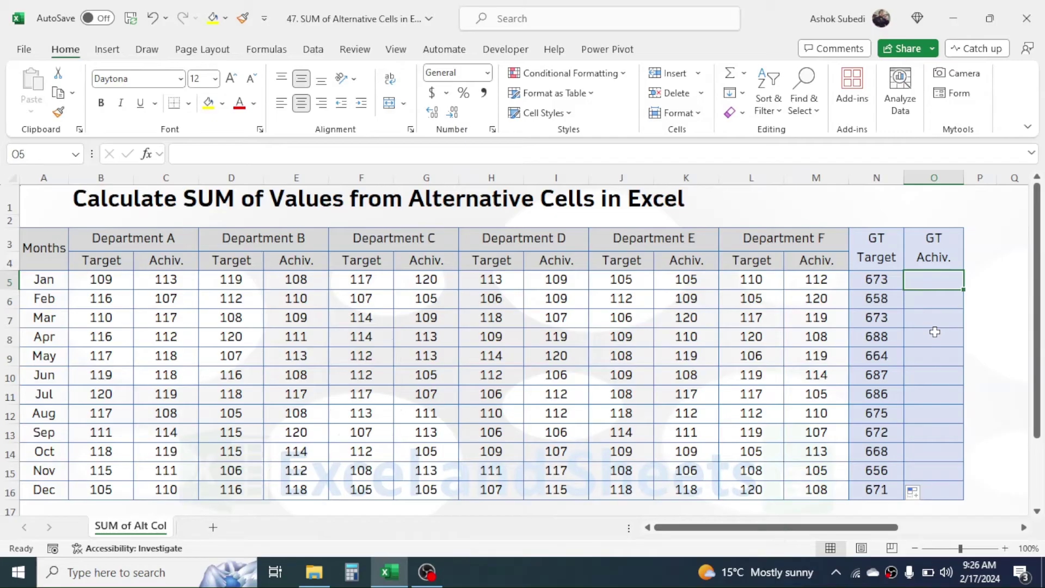
Enter =SUMPRODUCT(B5:M5,MOD(COLUMN(B5:M5),2)) in O5, giving 667.
type("=")
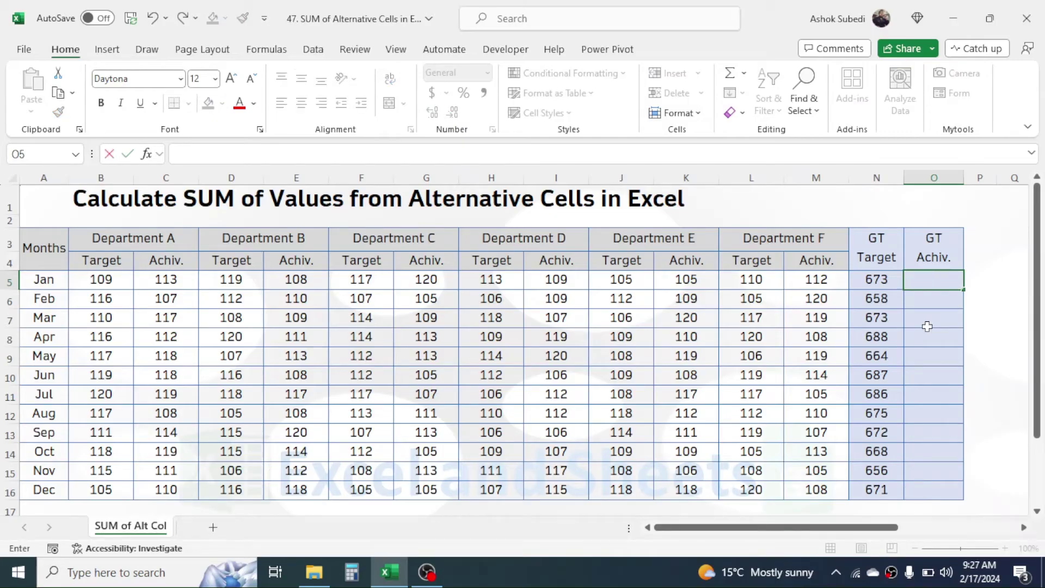
type("SUM")
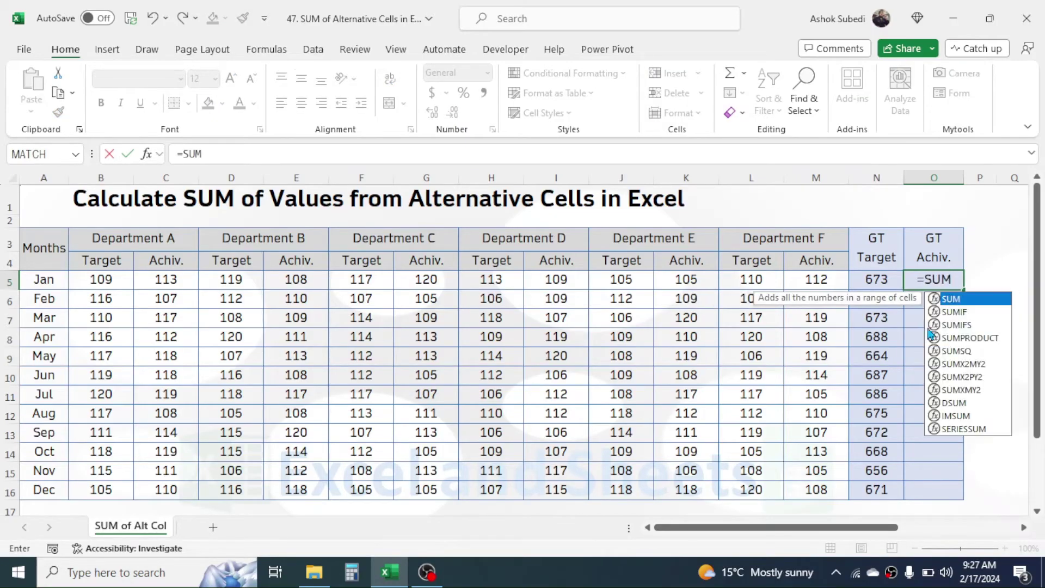
type("PRODUCT(")
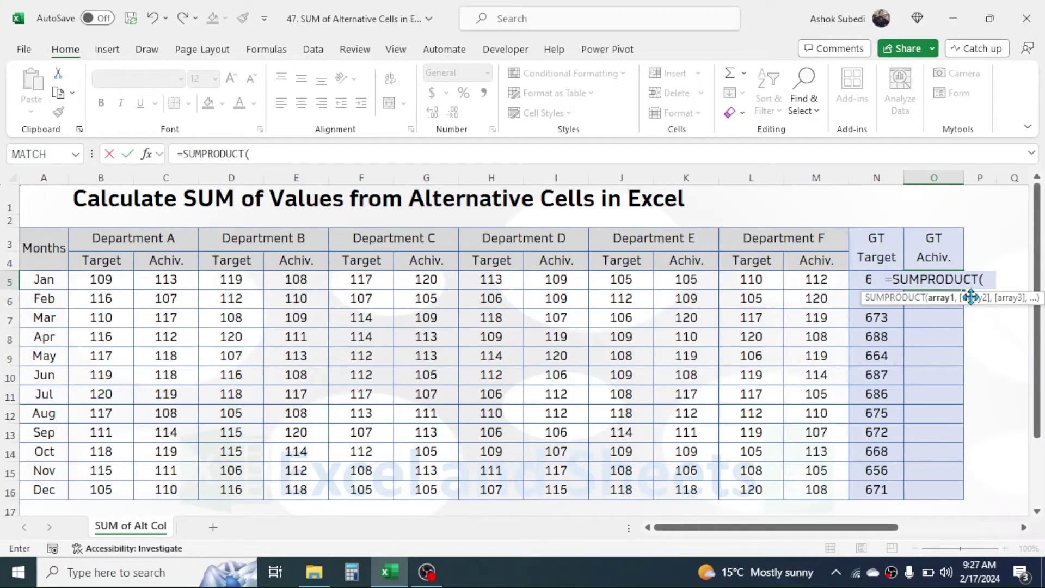
left_click_drag(112, 278, 789, 279)
type(",")
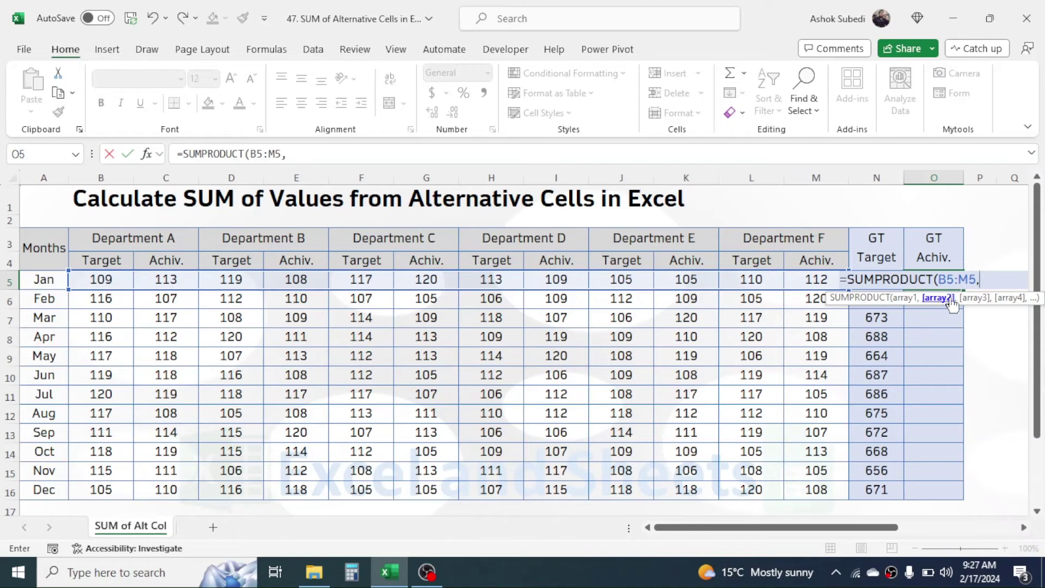
type("MO")
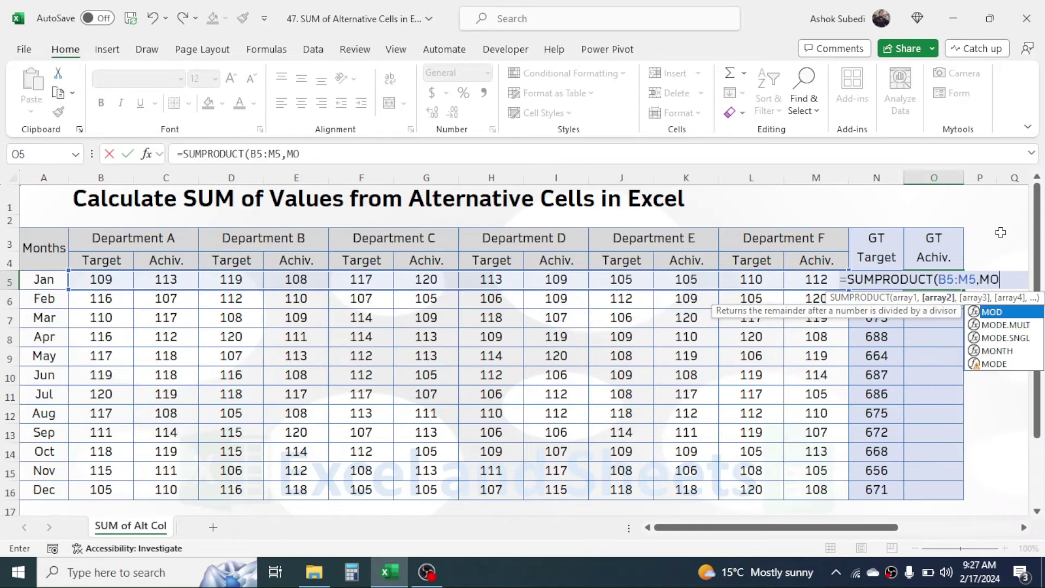
type("D(")
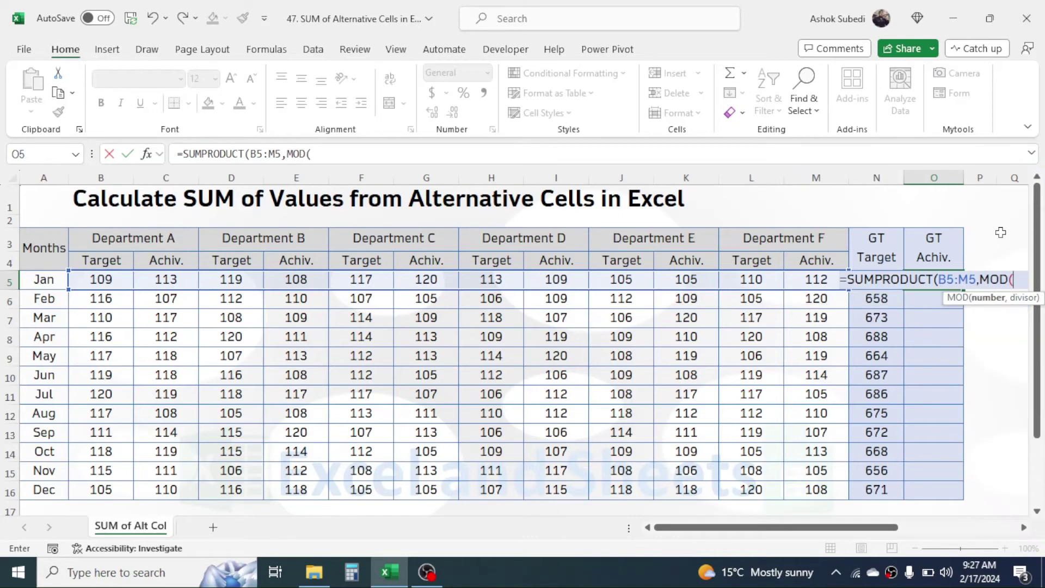
type("COLUM")
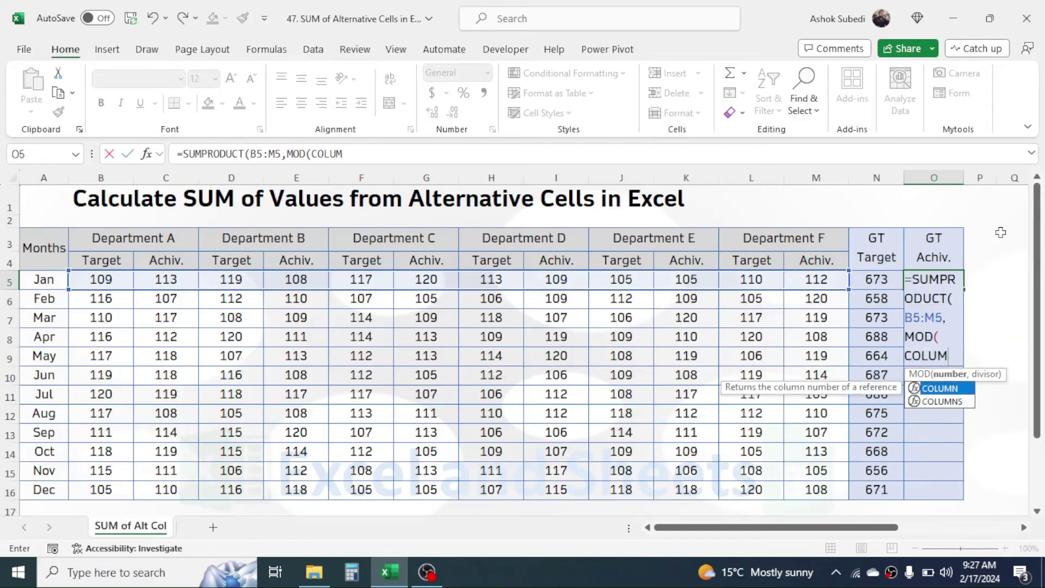
type("N(")
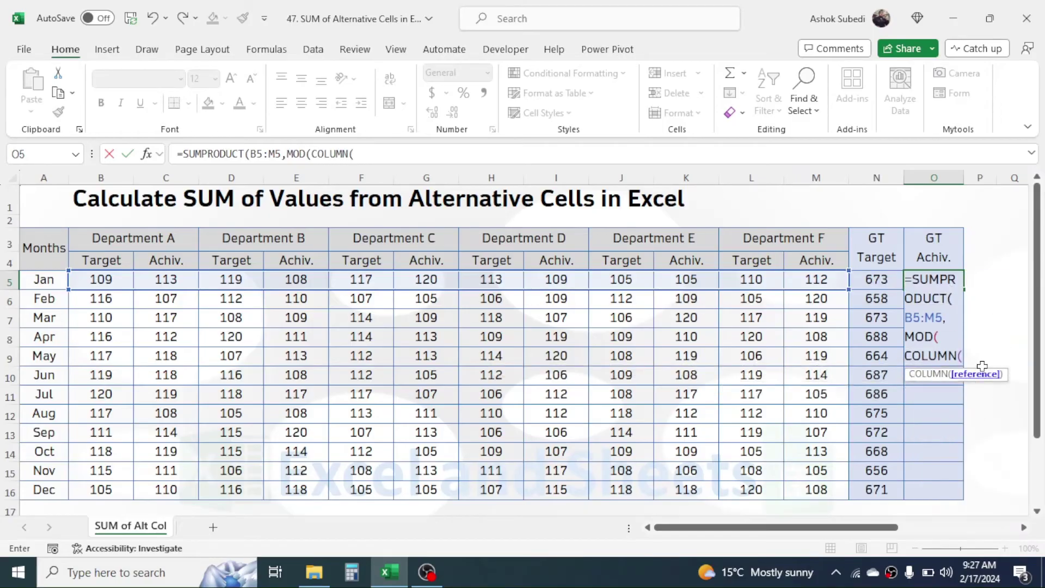
left_click_drag(102, 279, 799, 278)
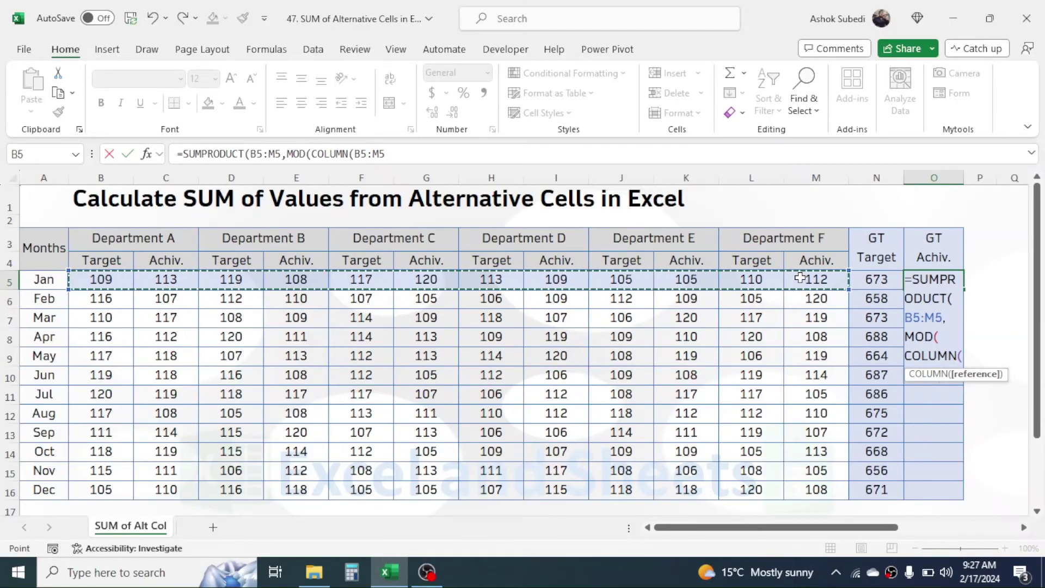
type("),")
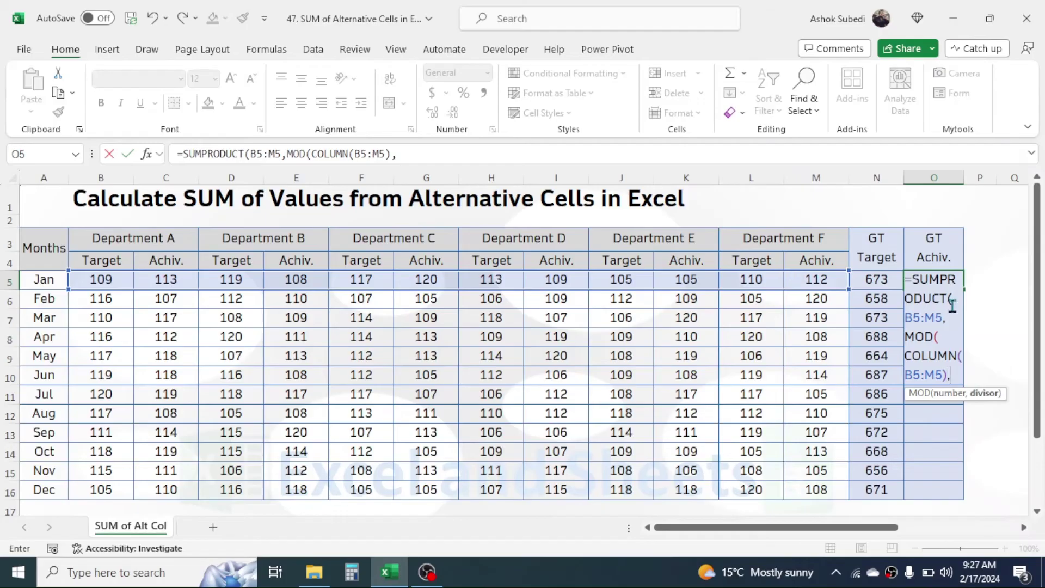
type("2)")
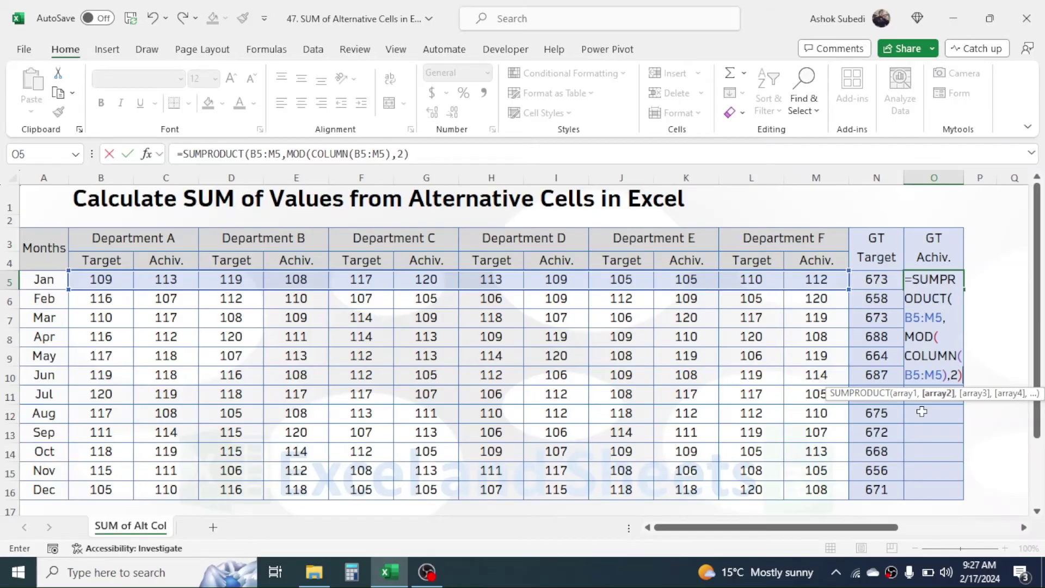
type(")")
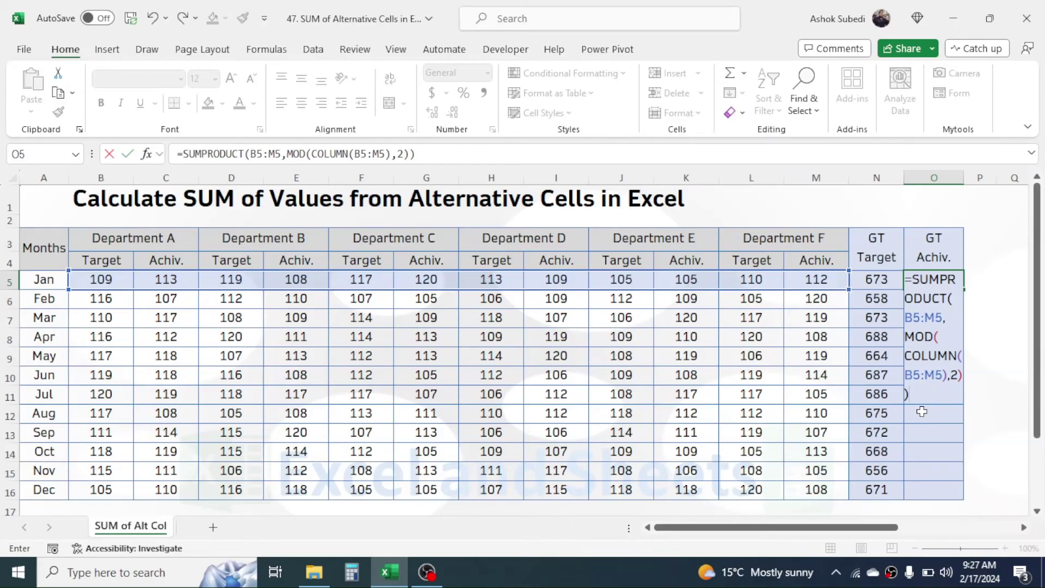
key("Return")
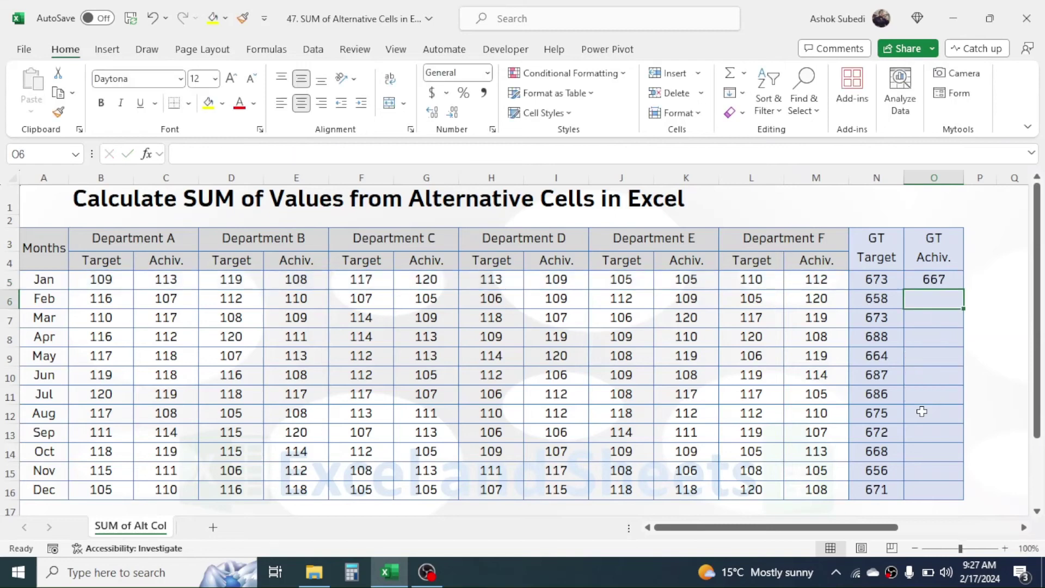
Verify January's Department A–F Achiv. values total 667, then fill O5's formula down to O16.
left_click(929, 280)
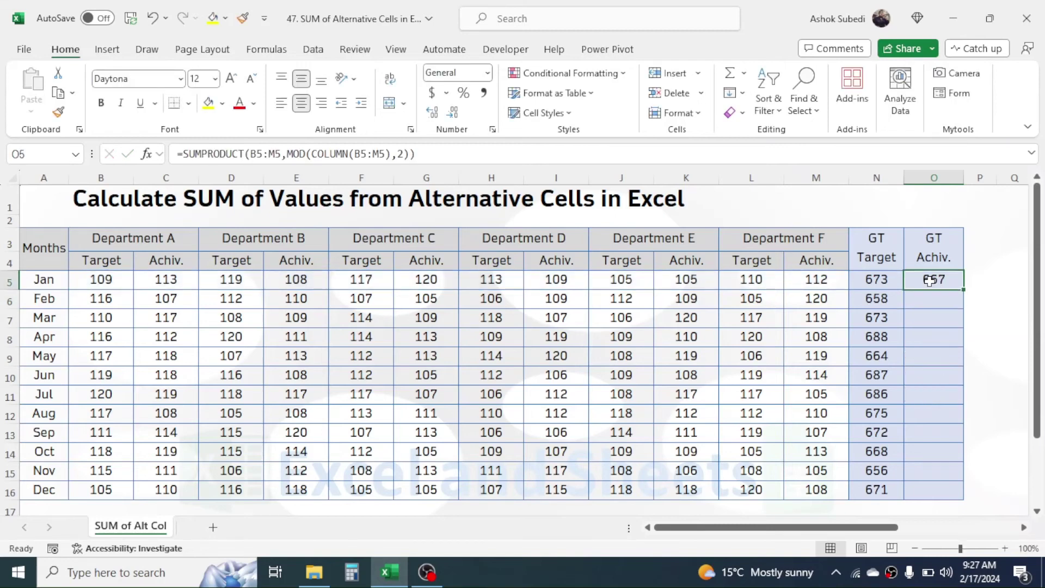
left_click(174, 279)
left_click(298, 280, "ctrl")
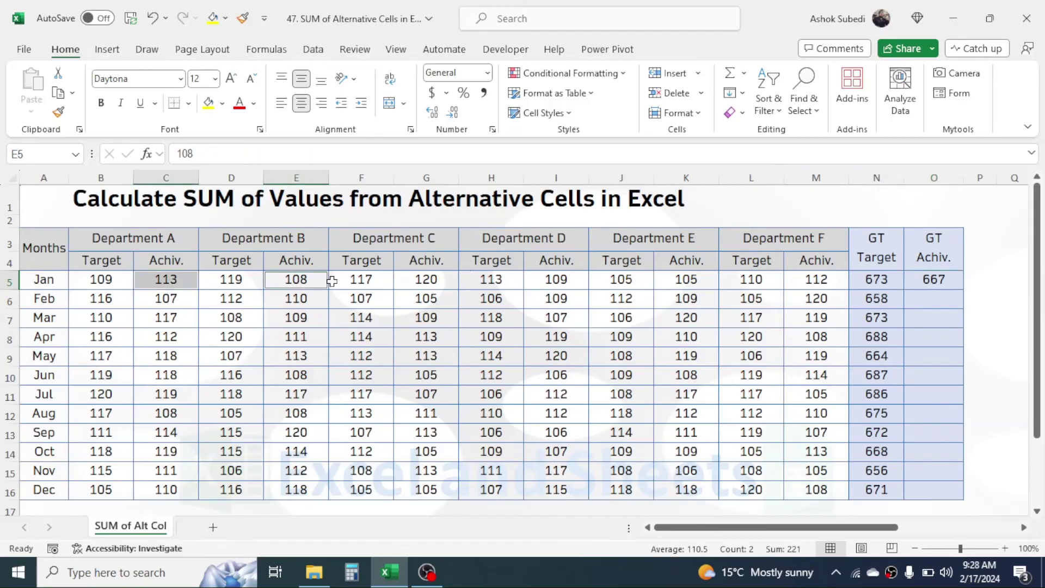
left_click(441, 279, "ctrl")
left_click(559, 278, "ctrl")
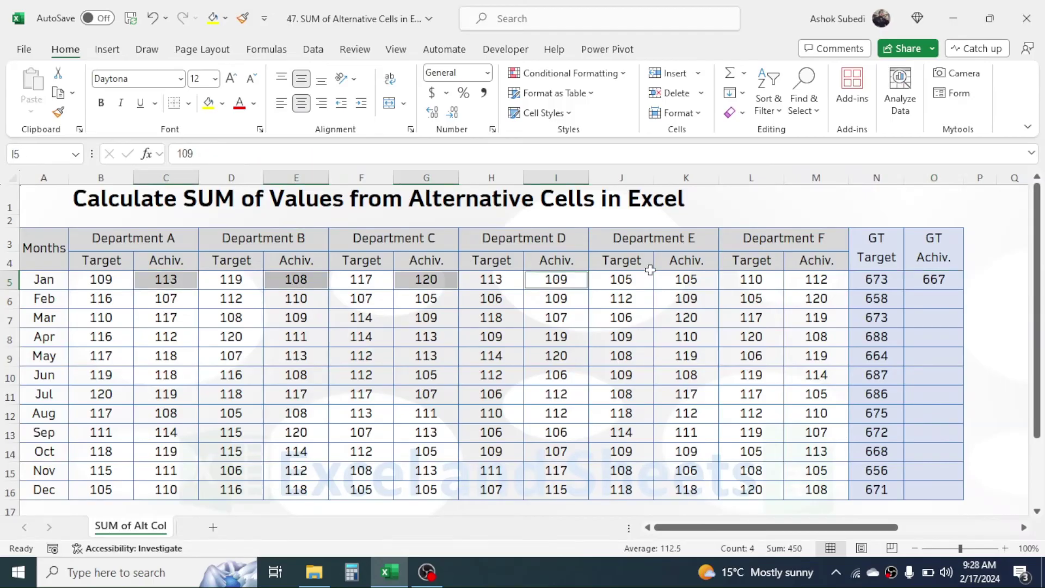
left_click(687, 278, "ctrl")
left_click(794, 278, "ctrl")
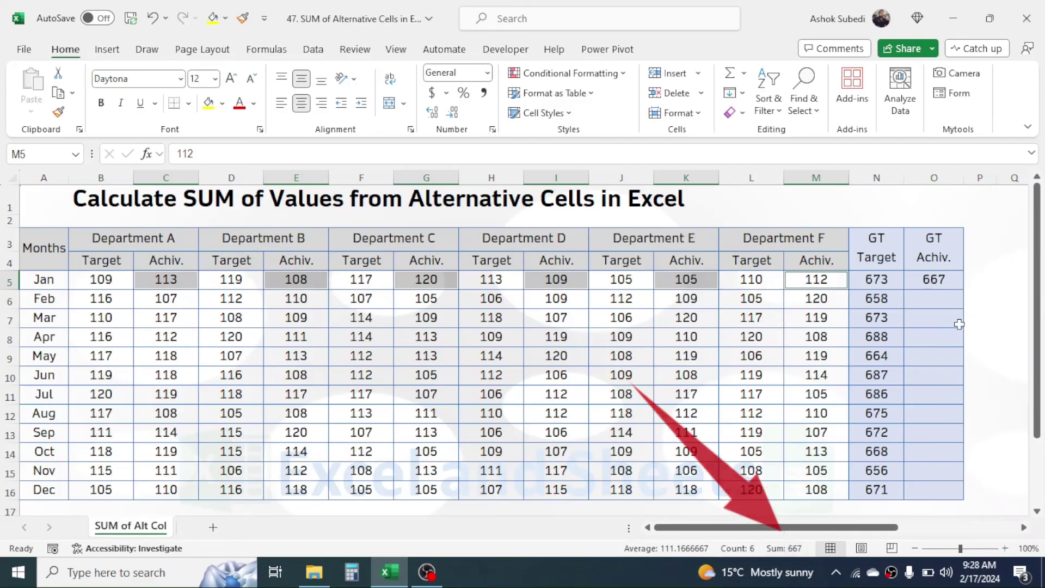
left_click(933, 280)
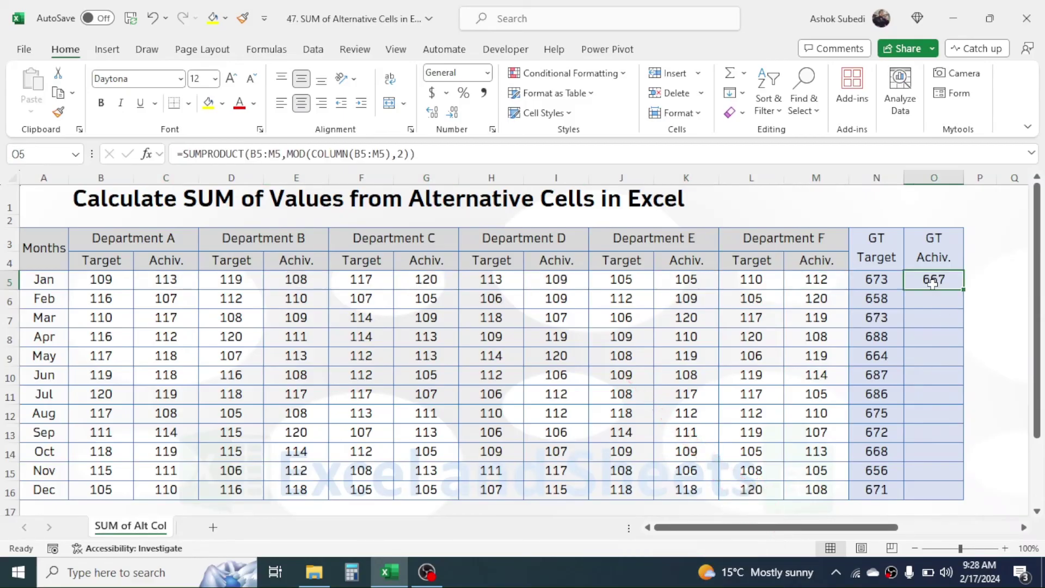
left_click_drag(965, 292, 937, 494)
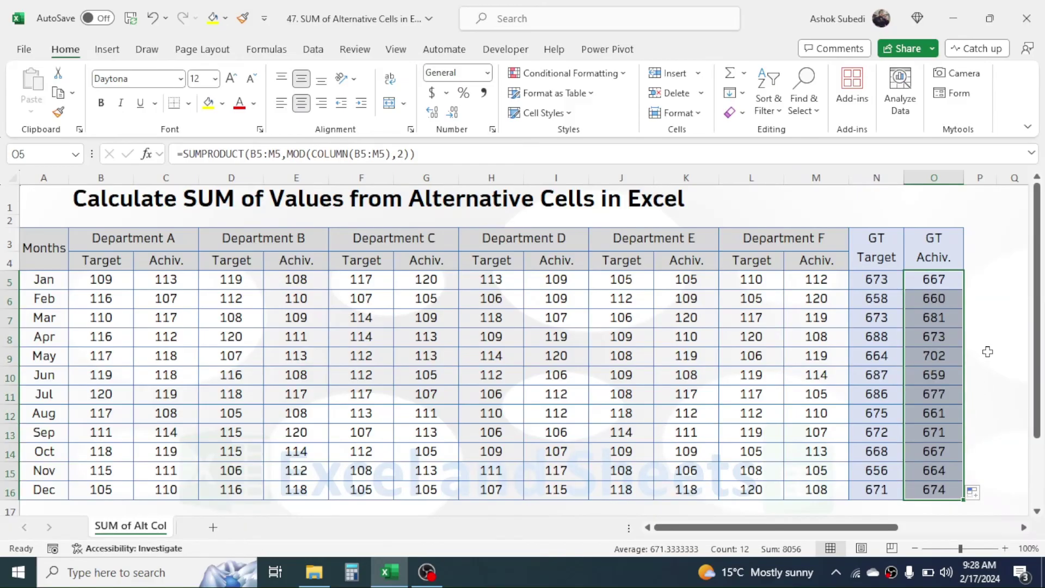
left_click(934, 280)
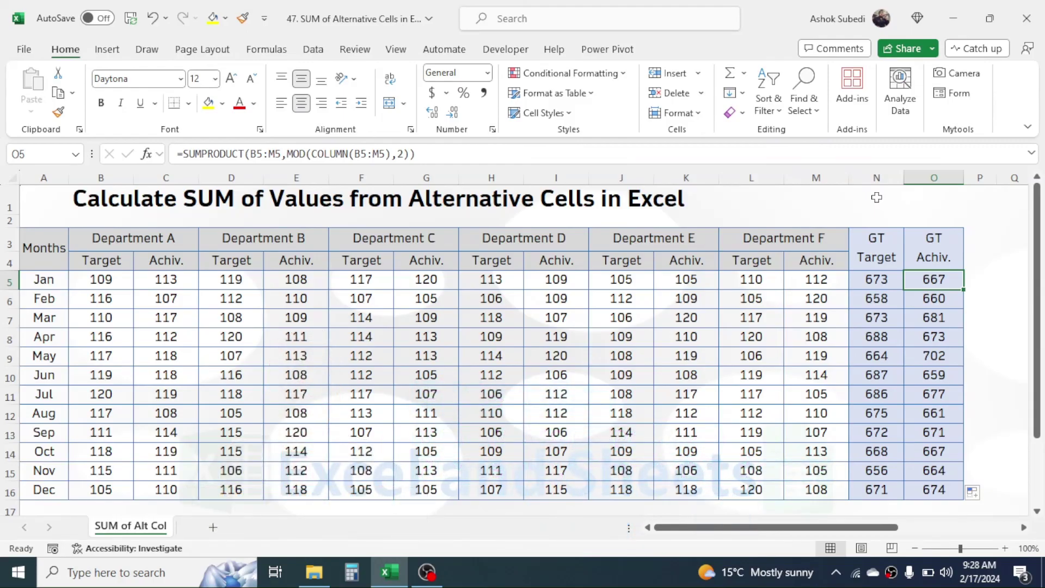
left_click(845, 190)
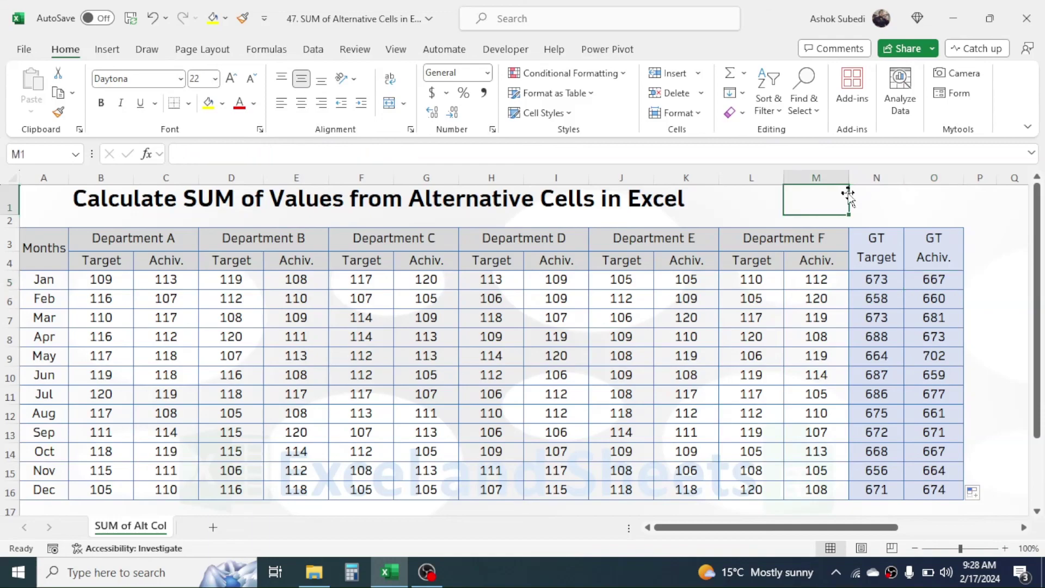
left_click(876, 193)
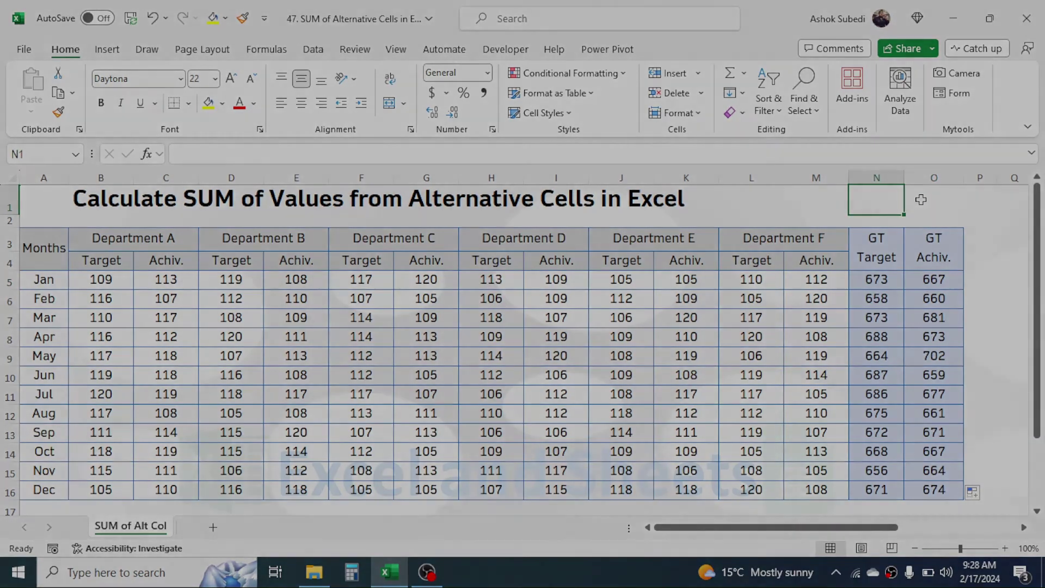